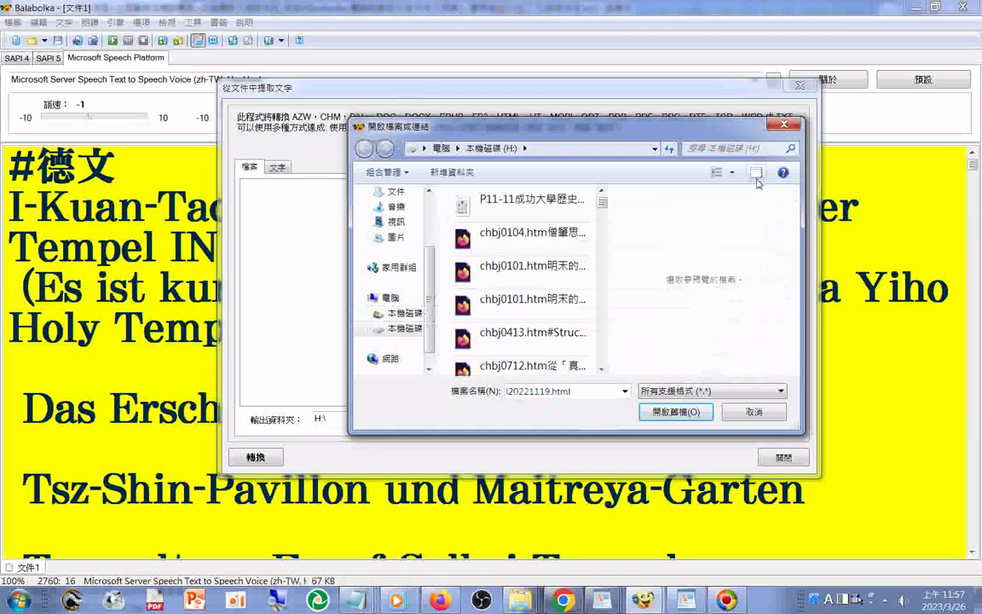
- Hide the preview pane of the file-open dialog and display the files as small icons
{"action": "left_click", "coordinate": [757, 174]}
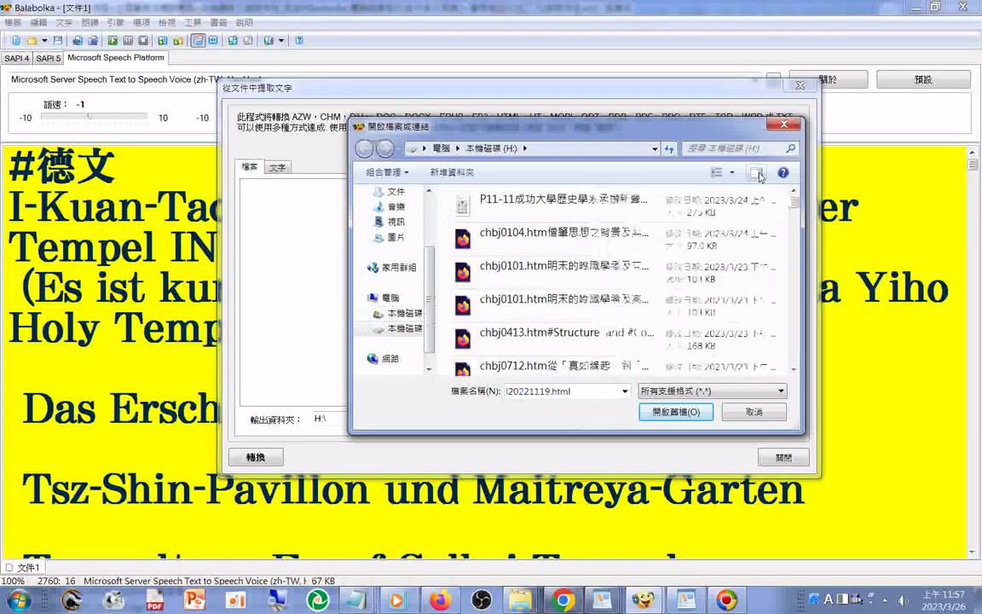
{"action": "left_click", "coordinate": [716, 174]}
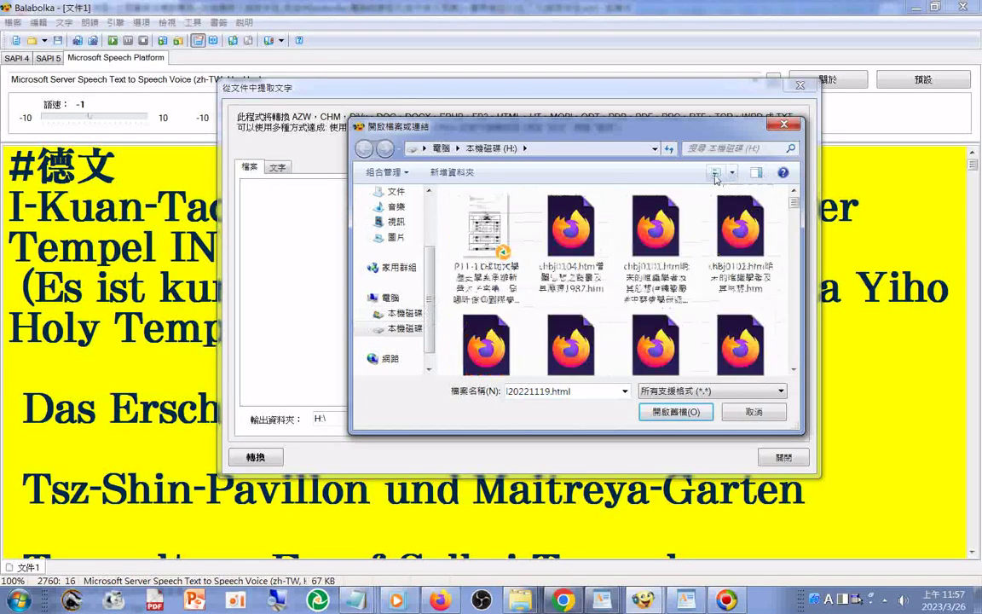
{"action": "left_click", "coordinate": [731, 173]}
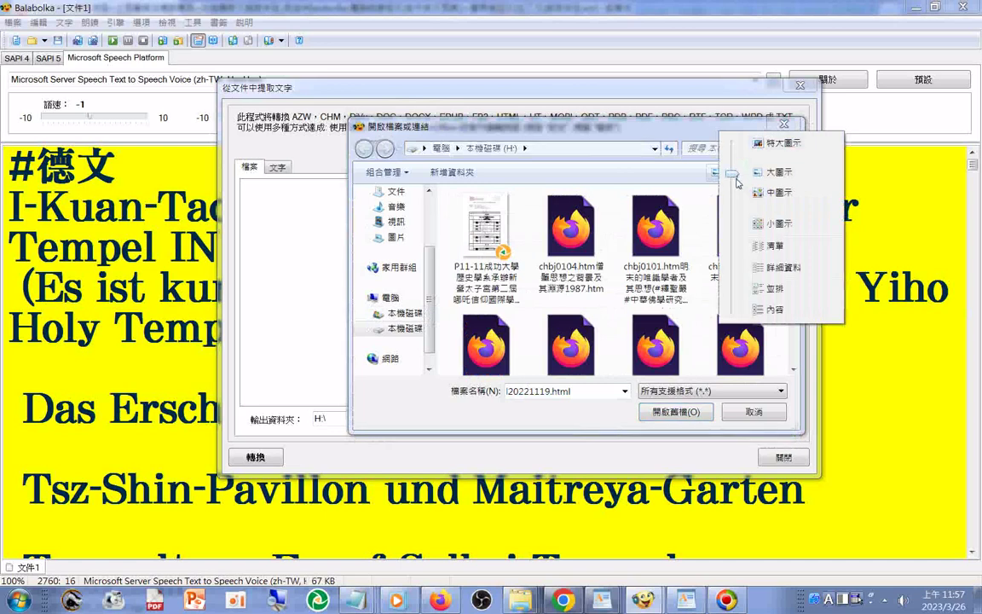
{"action": "left_click_drag", "start_coordinate": [733, 175], "coordinate": [733, 245]}
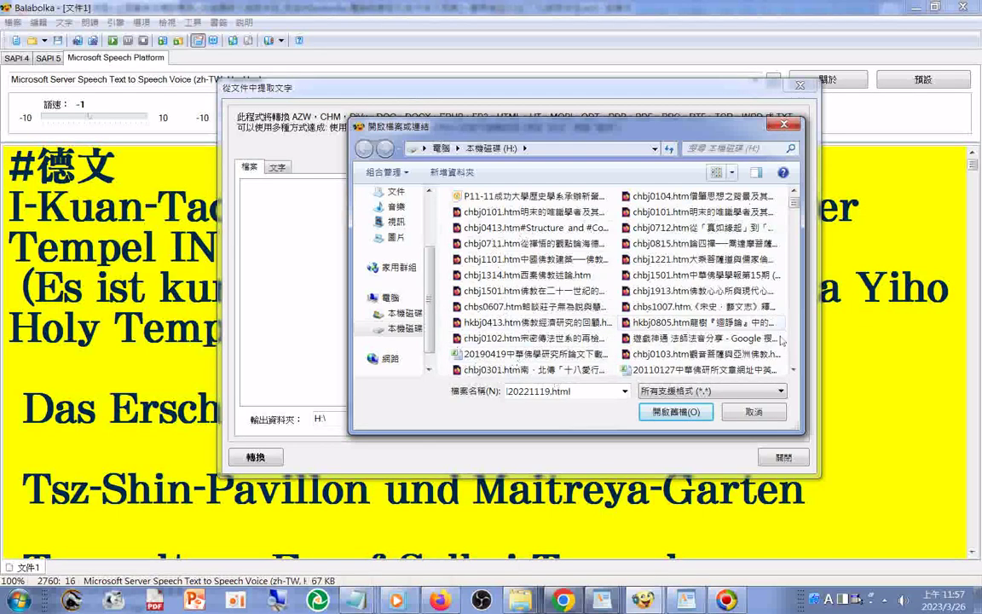
- Look inside the 存桌面的純文字檔 folder on drive H: and return to the drive's contents
{"action": "left_click", "coordinate": [795, 217]}
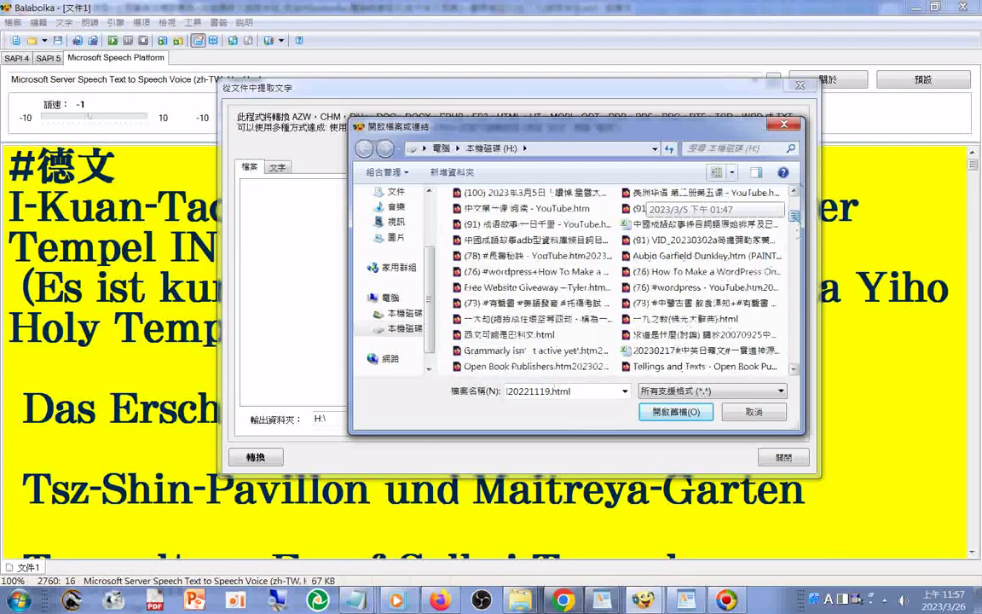
{"action": "left_click_drag", "start_coordinate": [795, 217], "coordinate": [793, 291]}
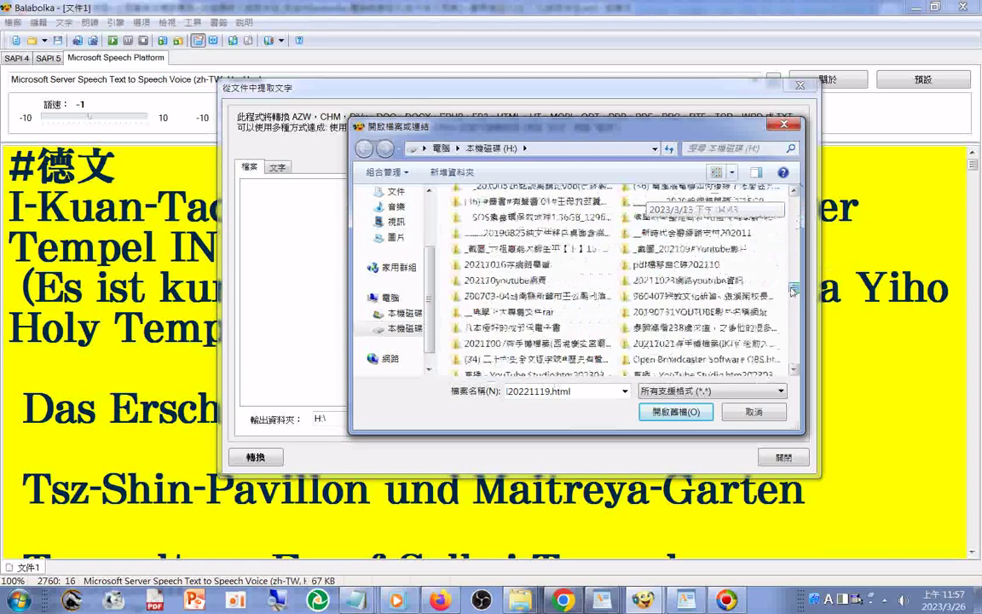
{"action": "left_click_drag", "start_coordinate": [793, 291], "coordinate": [793, 299]}
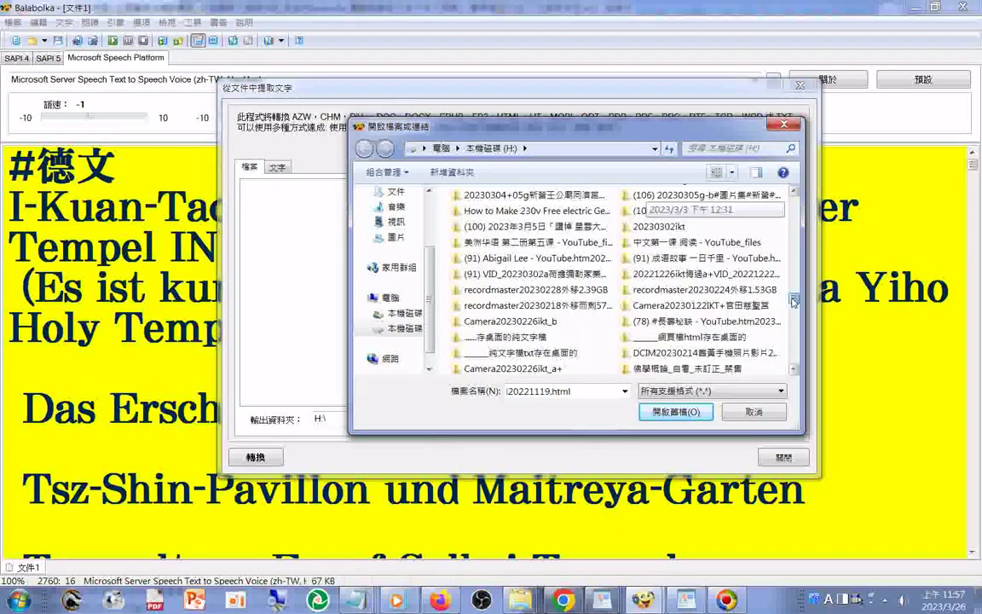
{"action": "double_click", "coordinate": [537, 337]}
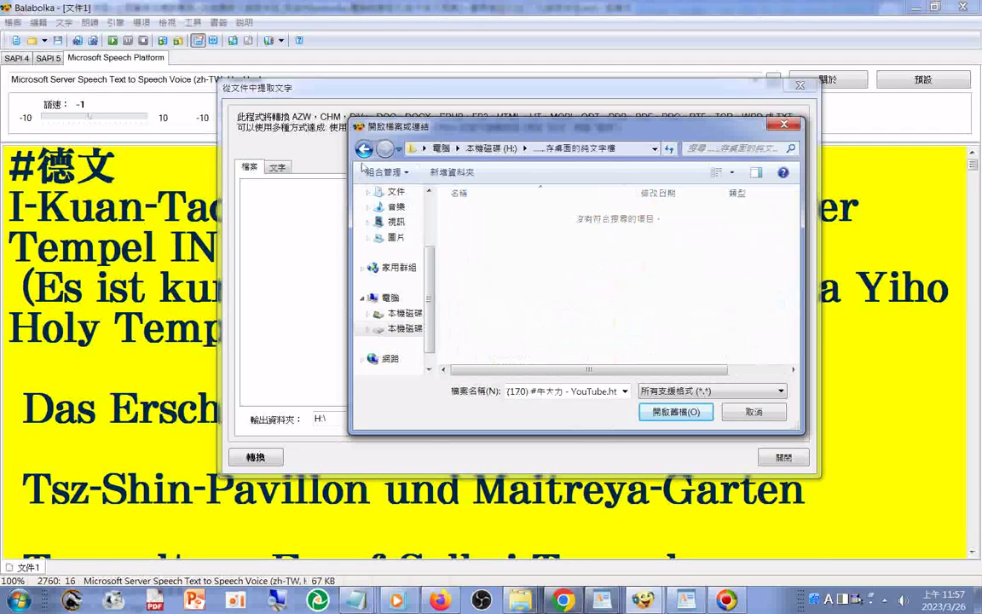
{"action": "left_click", "coordinate": [364, 150]}
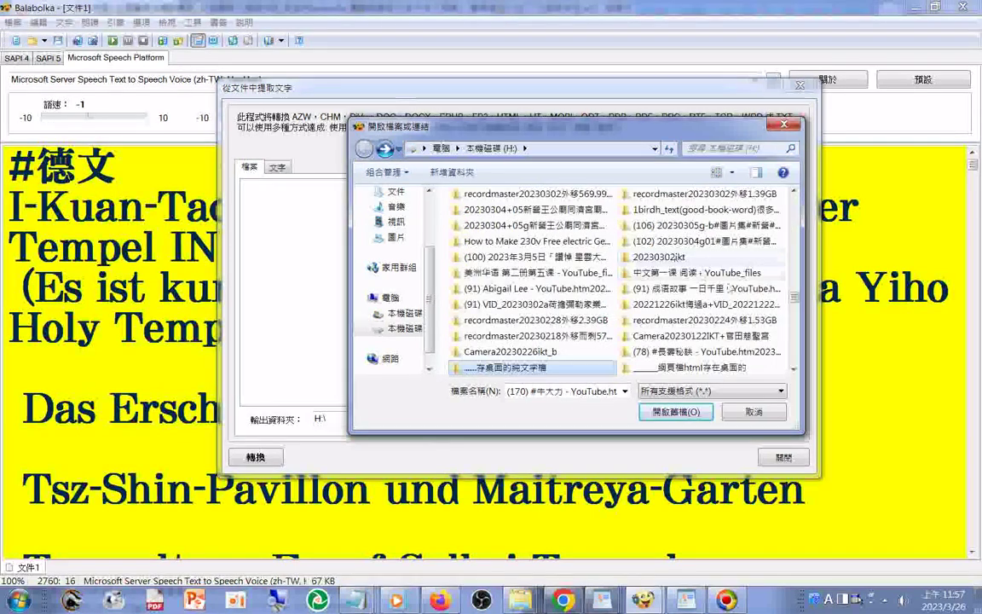
- Find the __2018text folder on drive H: and open it in a new window to view its files
{"action": "scroll", "coordinate": [787, 255], "scroll_direction": "down", "scroll_amount": 5}
{"action": "left_click_drag", "start_coordinate": [793, 312], "coordinate": [799, 333]}
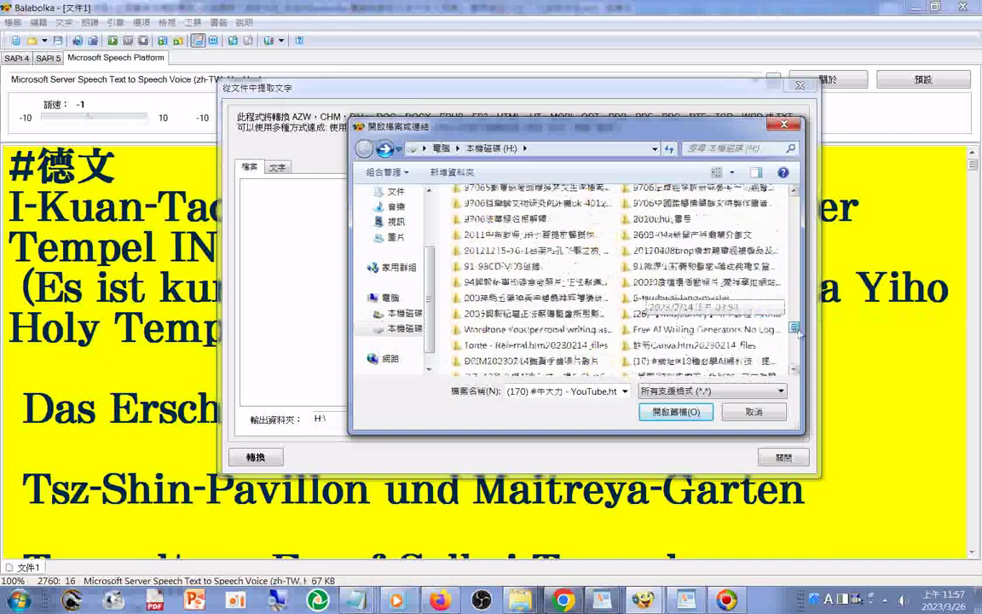
{"action": "left_click_drag", "start_coordinate": [796, 329], "coordinate": [800, 343]}
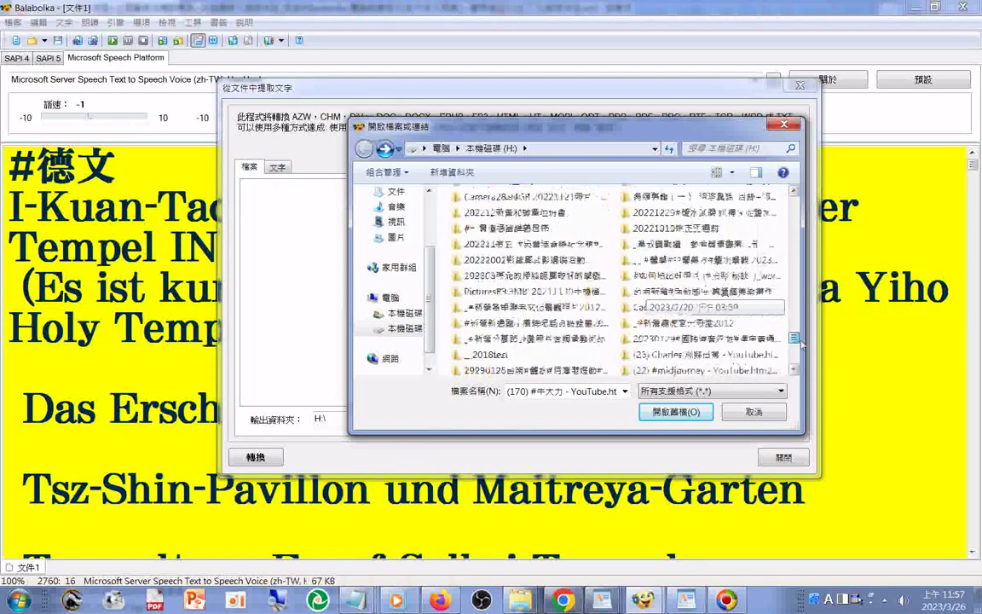
{"action": "double_click", "coordinate": [490, 357]}
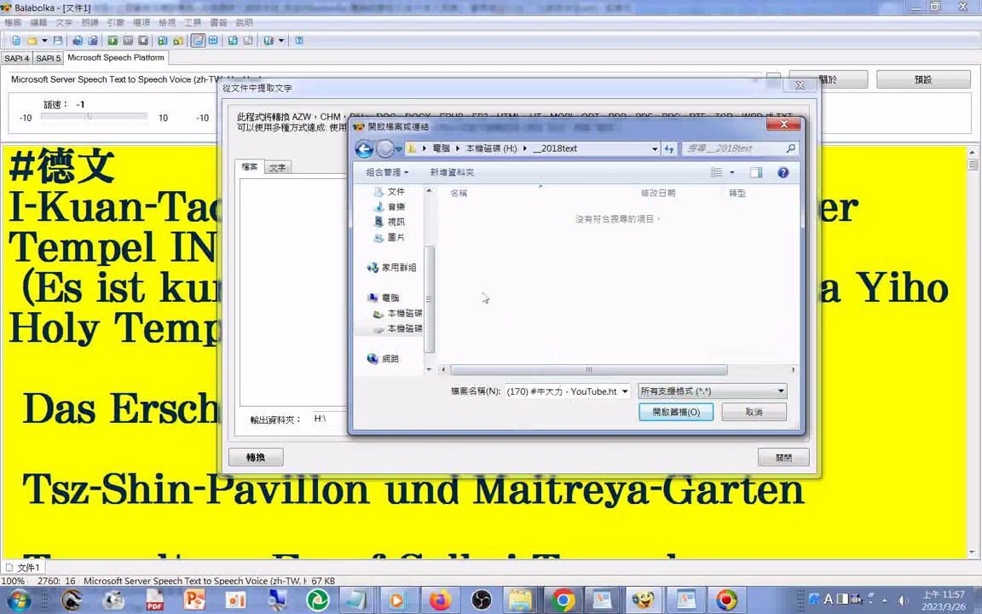
{"action": "left_click", "coordinate": [362, 150]}
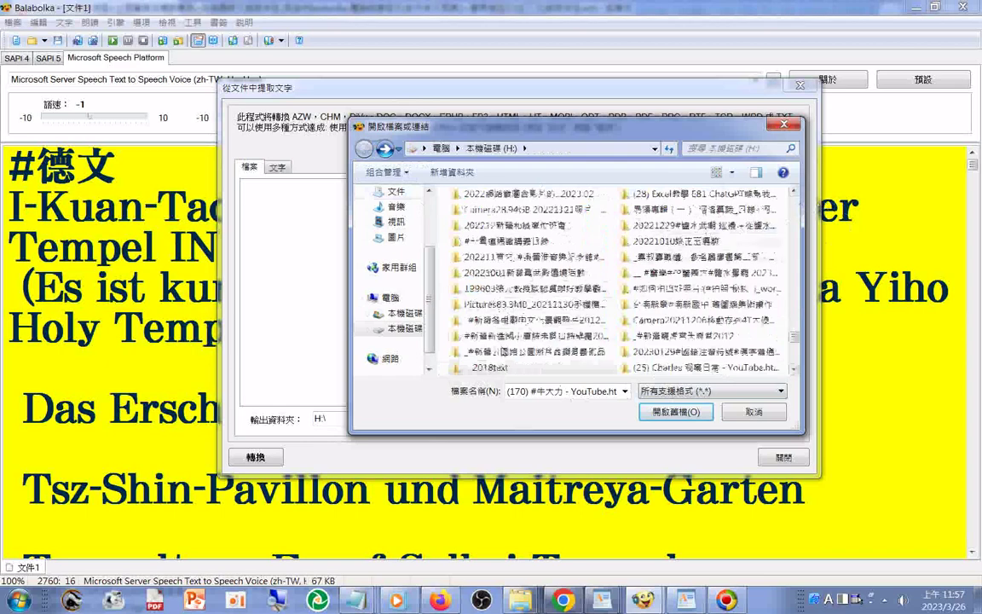
{"action": "right_click", "coordinate": [488, 367]}
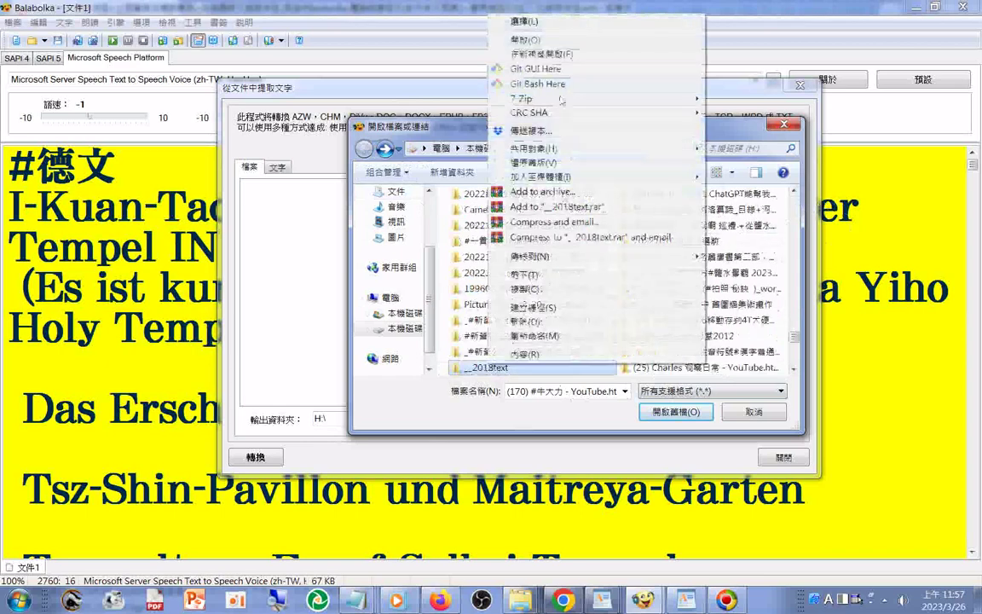
{"action": "left_click", "coordinate": [539, 54]}
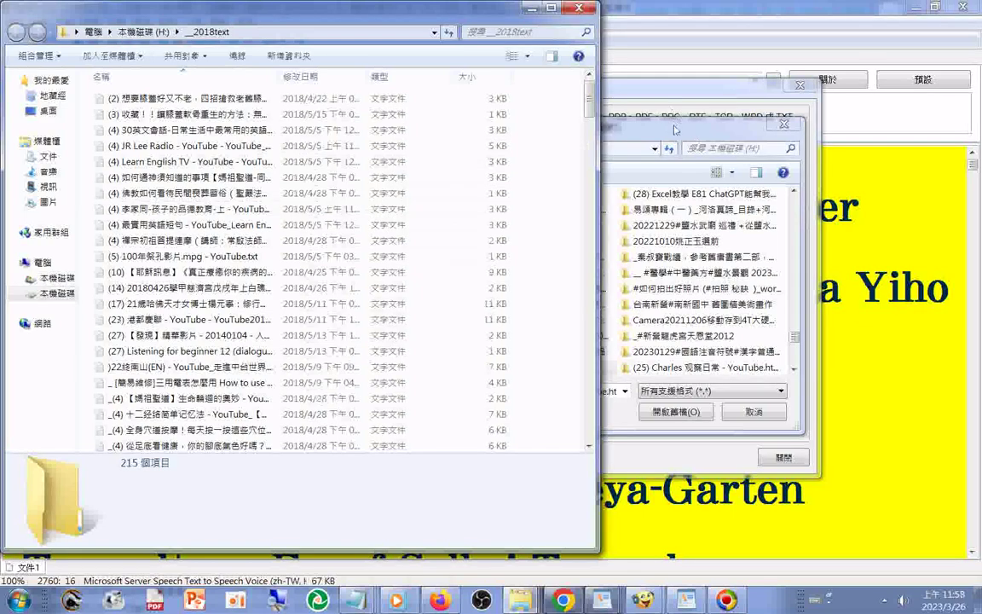
- Return to the file-open dialog and limit its file type to 文字檔案 (*.txt)
{"action": "left_click_drag", "start_coordinate": [675, 129], "coordinate": [586, 103]}
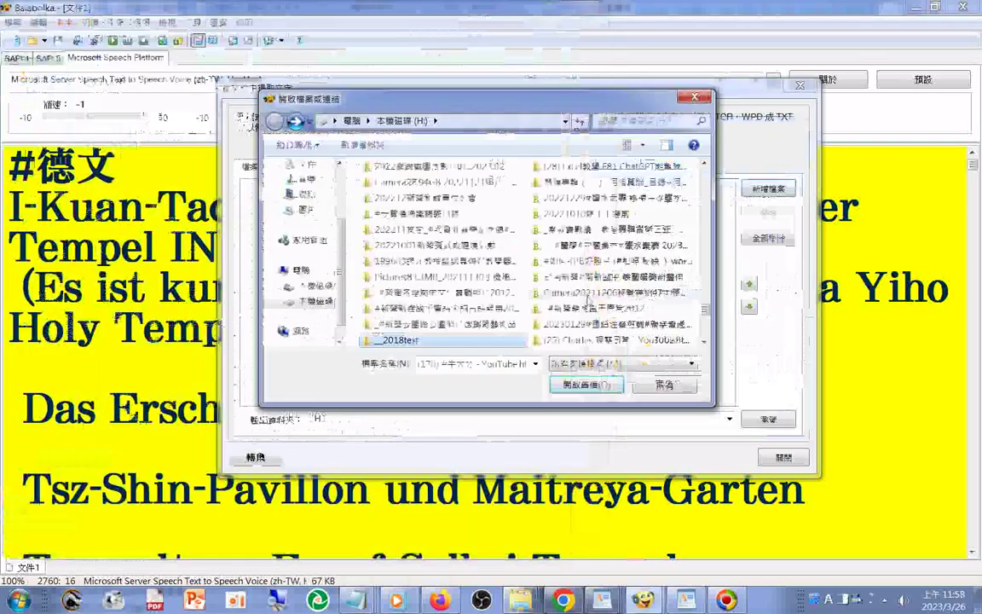
{"action": "left_click", "coordinate": [689, 365]}
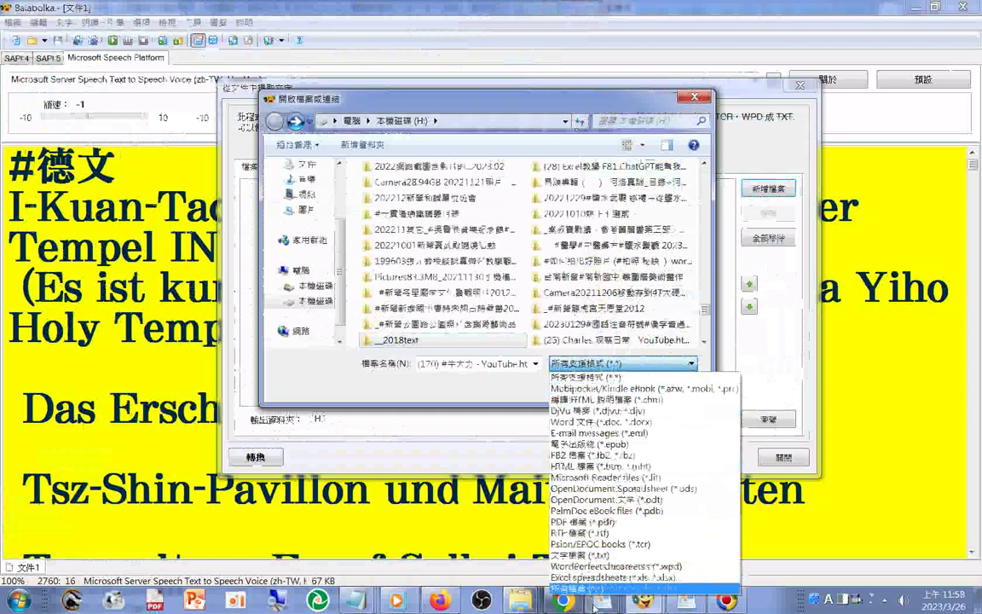
{"action": "left_click", "coordinate": [567, 555]}
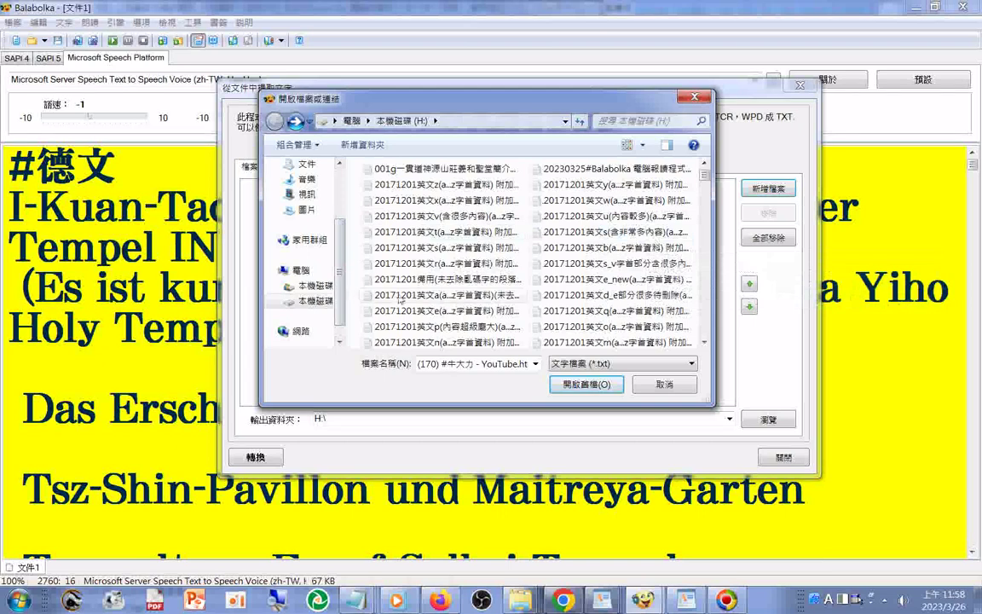
- Look through the text files on drive H: to locate the 20171201英文 series
{"action": "left_click", "coordinate": [706, 204]}
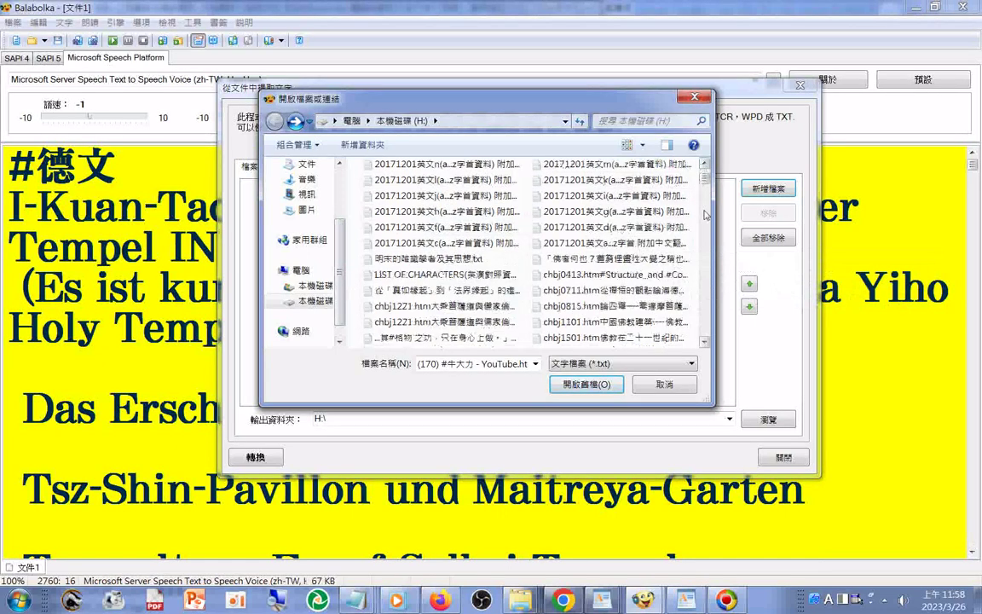
{"action": "left_click", "coordinate": [705, 214]}
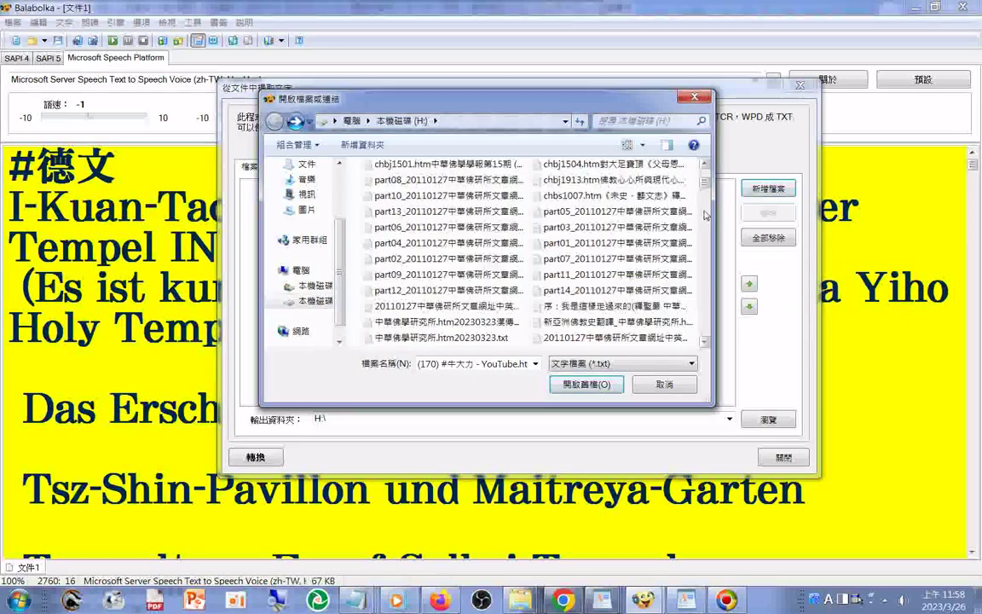
{"action": "left_click", "coordinate": [705, 214]}
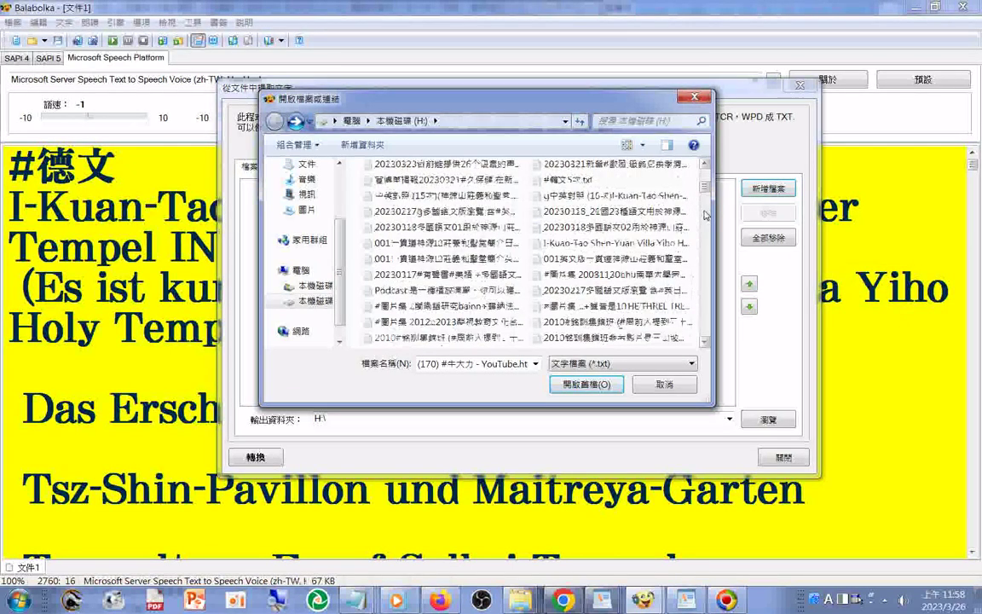
{"action": "left_click", "coordinate": [706, 214]}
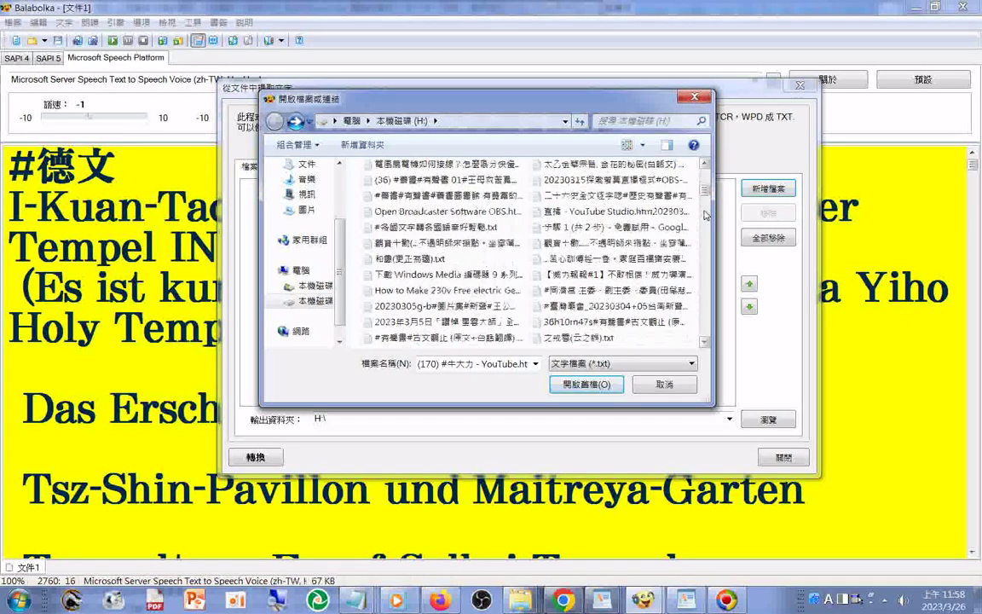
{"action": "left_click", "coordinate": [705, 214]}
{"action": "left_click", "coordinate": [706, 214]}
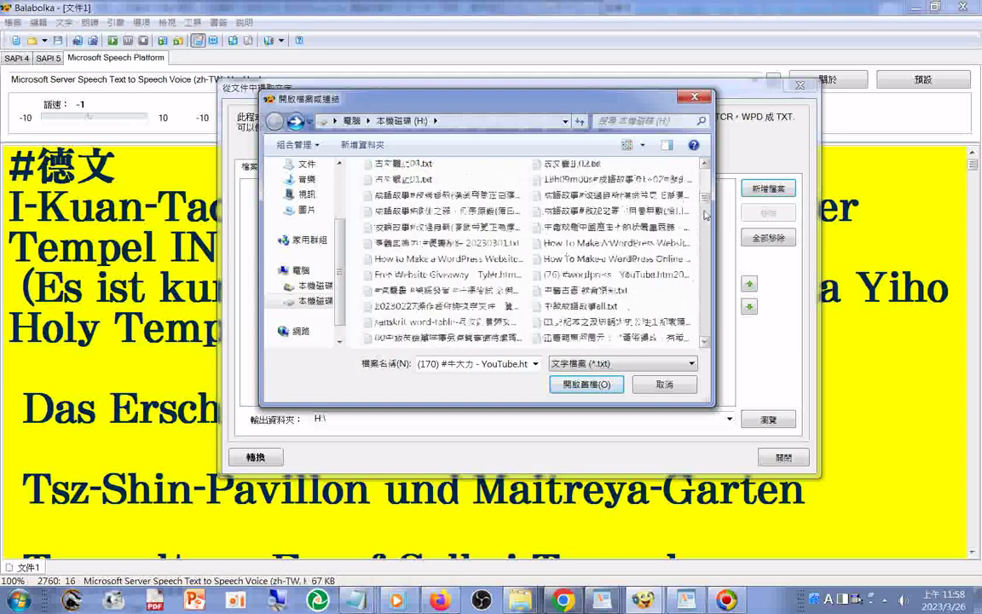
{"action": "left_click", "coordinate": [706, 214]}
{"action": "left_click", "coordinate": [706, 214]}
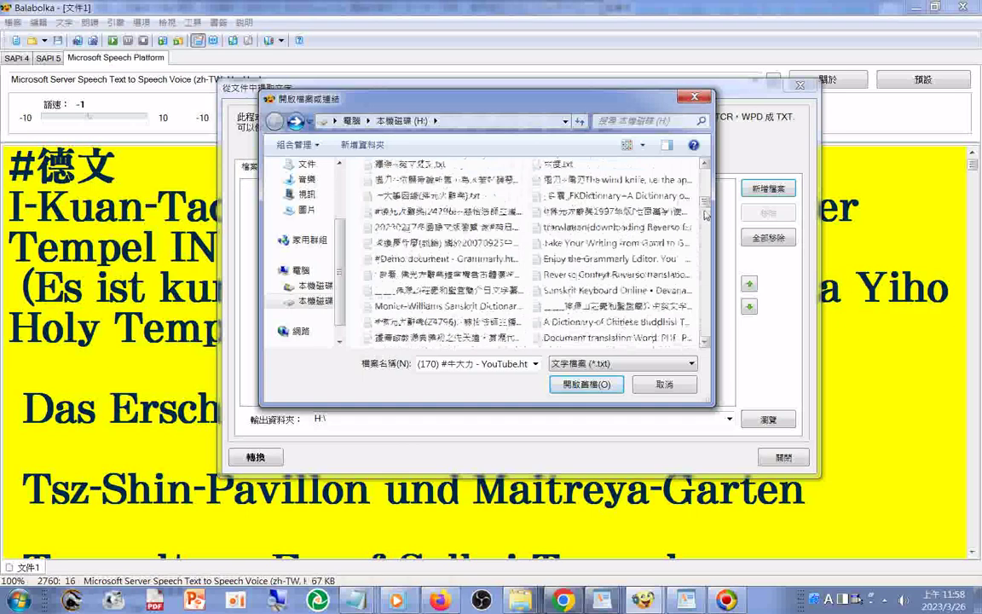
{"action": "left_click", "coordinate": [705, 213]}
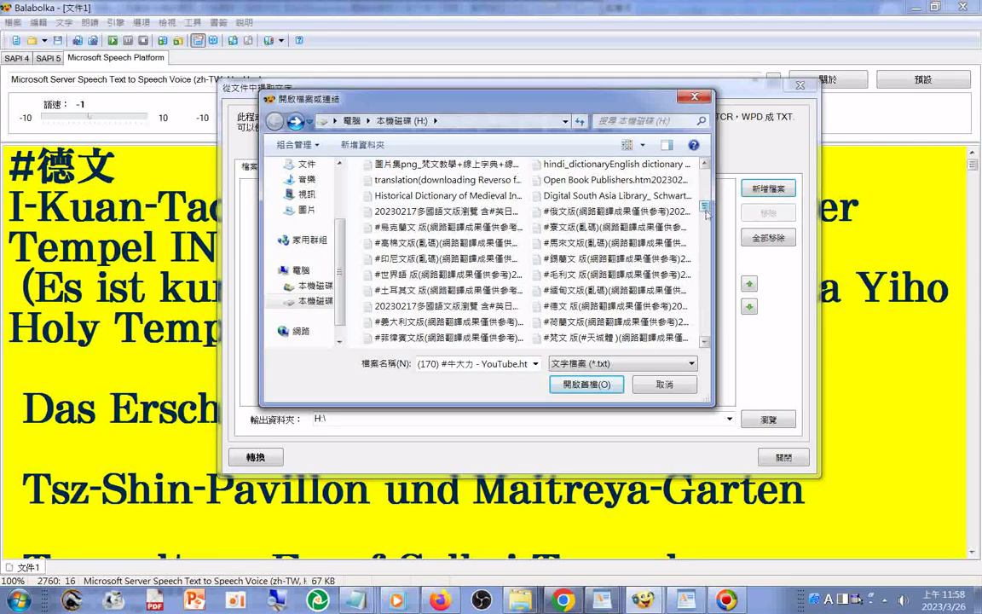
{"action": "left_click", "coordinate": [706, 214]}
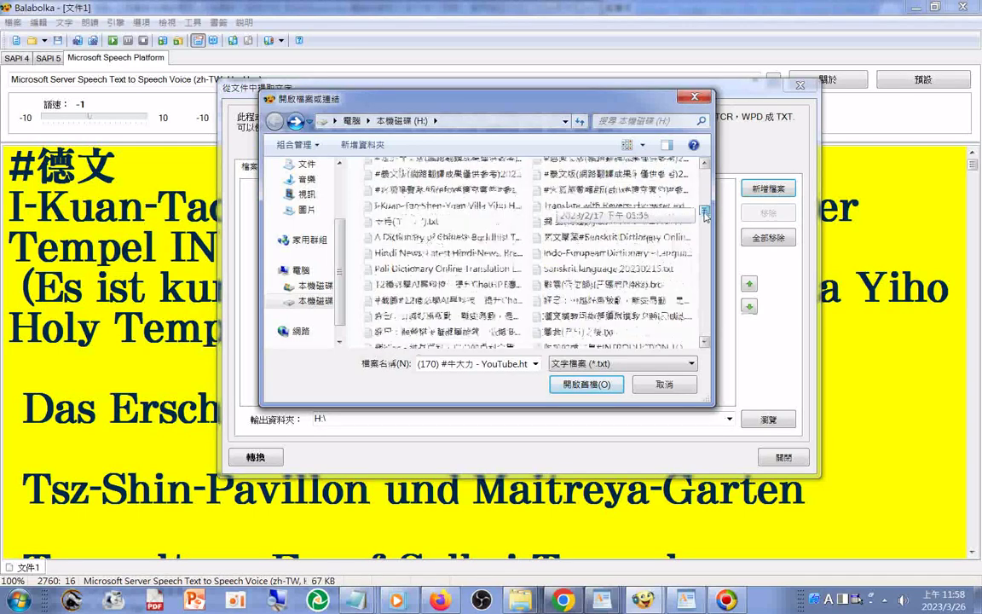
{"action": "left_click", "coordinate": [705, 214]}
{"action": "left_click", "coordinate": [705, 214]}
{"action": "left_click", "coordinate": [705, 218]}
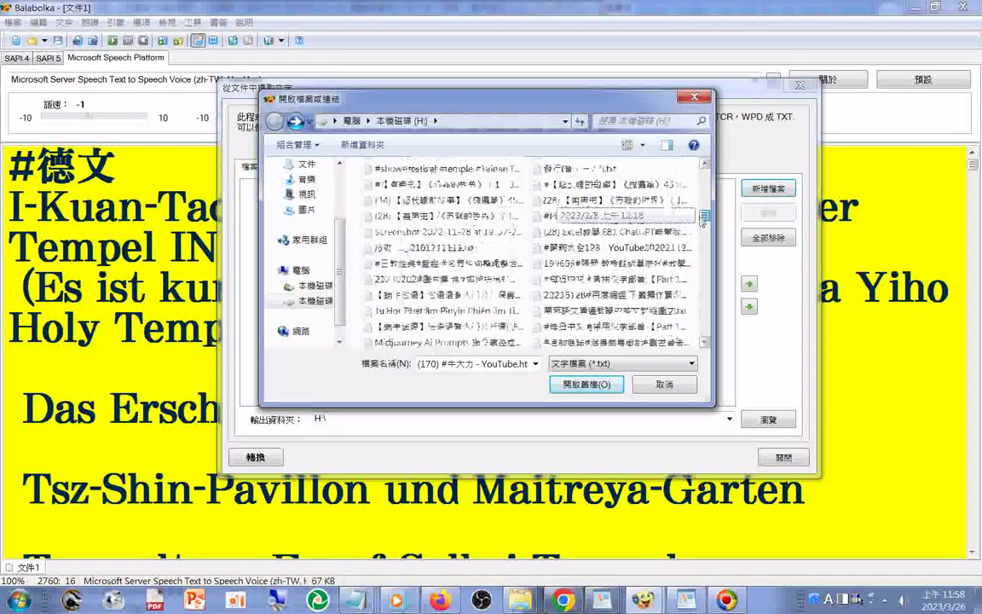
{"action": "left_click", "coordinate": [703, 216]}
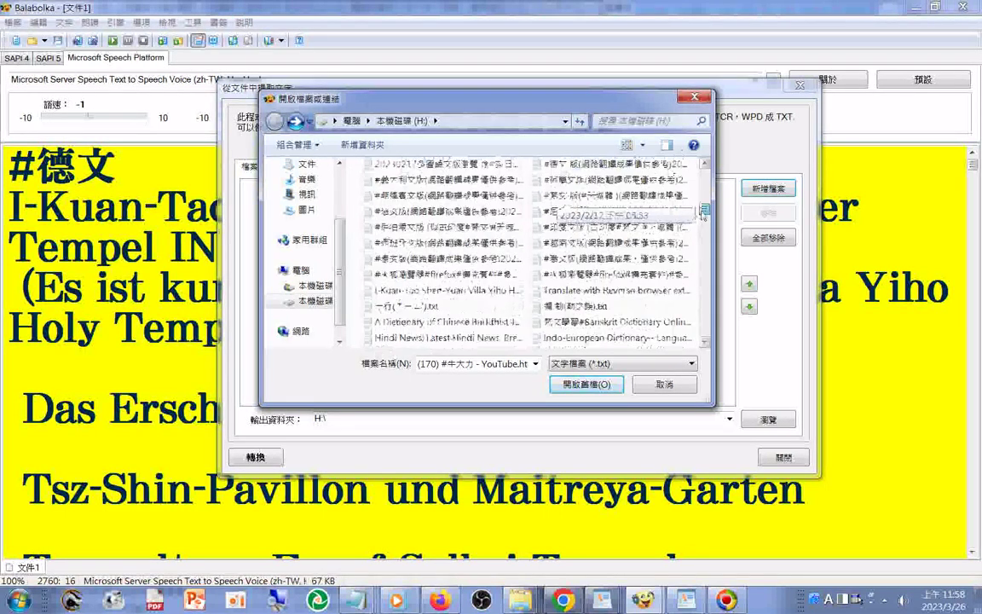
{"action": "left_click", "coordinate": [703, 211]}
{"action": "left_click", "coordinate": [704, 196]}
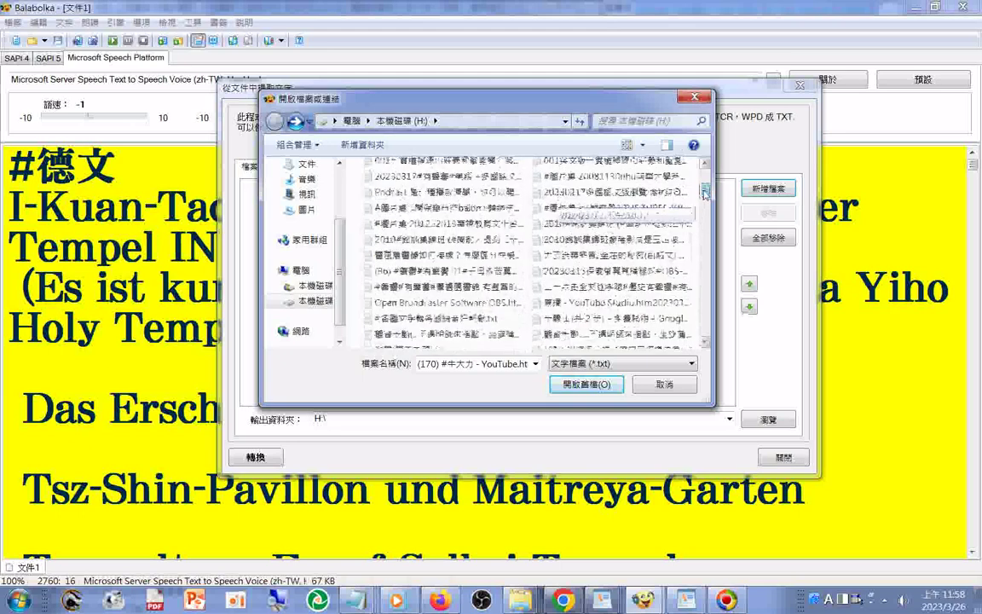
{"action": "left_click_drag", "start_coordinate": [704, 192], "coordinate": [704, 180]}
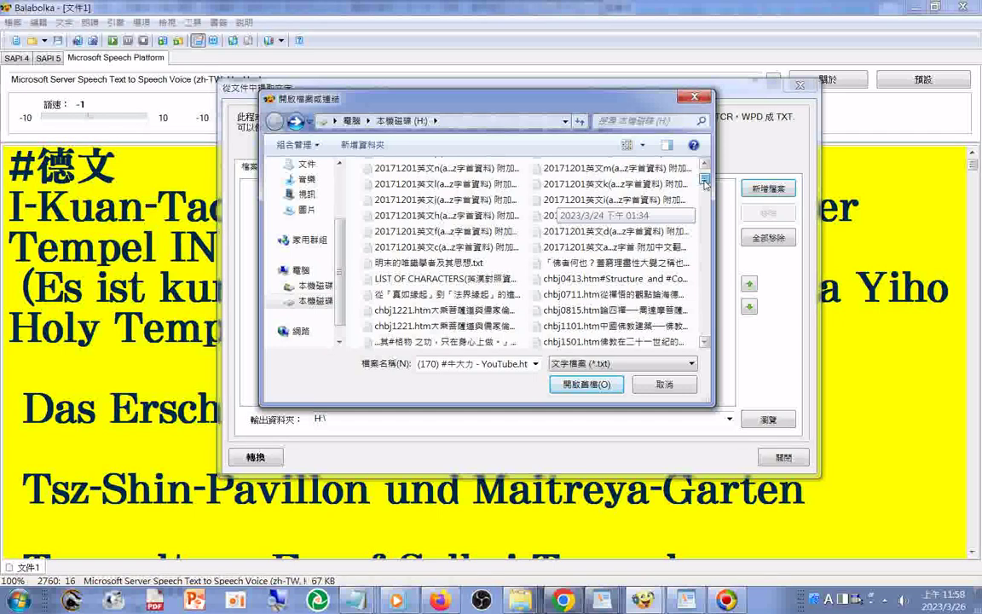
{"action": "scroll", "coordinate": [704, 182], "scroll_direction": "up", "scroll_amount": 1}
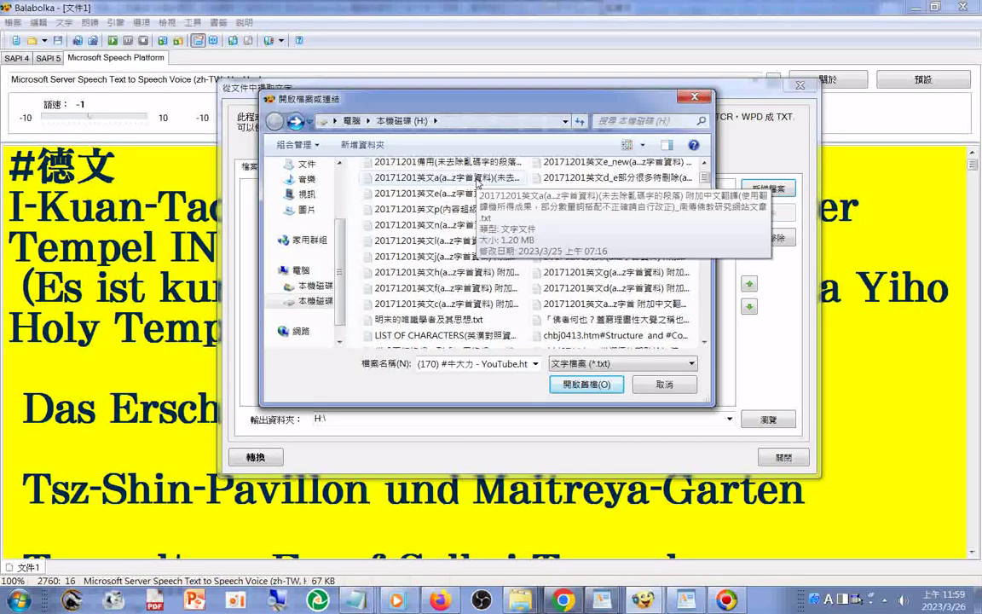
- Select the 20171201英文 files a, e, p, n, l, j, h, f and c, plus e_new, d_e, q and o
{"action": "left_click", "coordinate": [476, 179]}
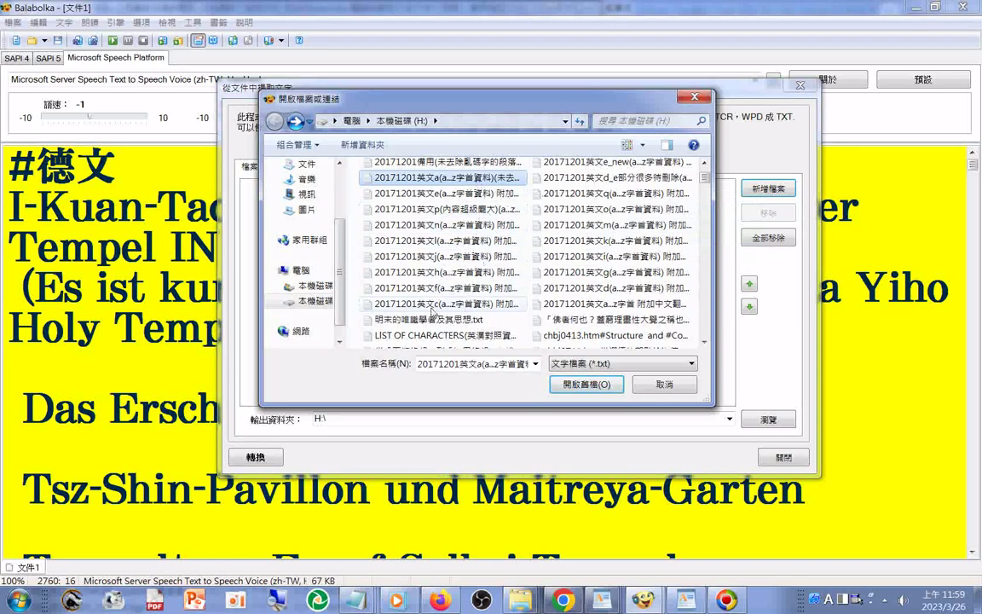
{"action": "left_click_drag", "start_coordinate": [432, 313], "coordinate": [451, 197]}
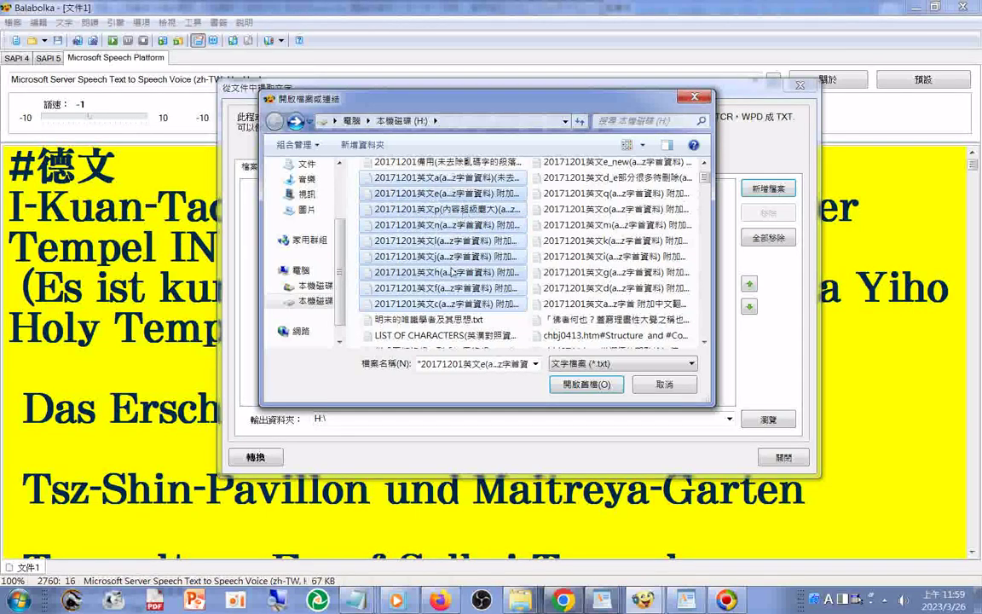
{"action": "left_click", "coordinate": [615, 177], "text": "ctrl"}
{"action": "left_click", "coordinate": [609, 162], "text": "ctrl"}
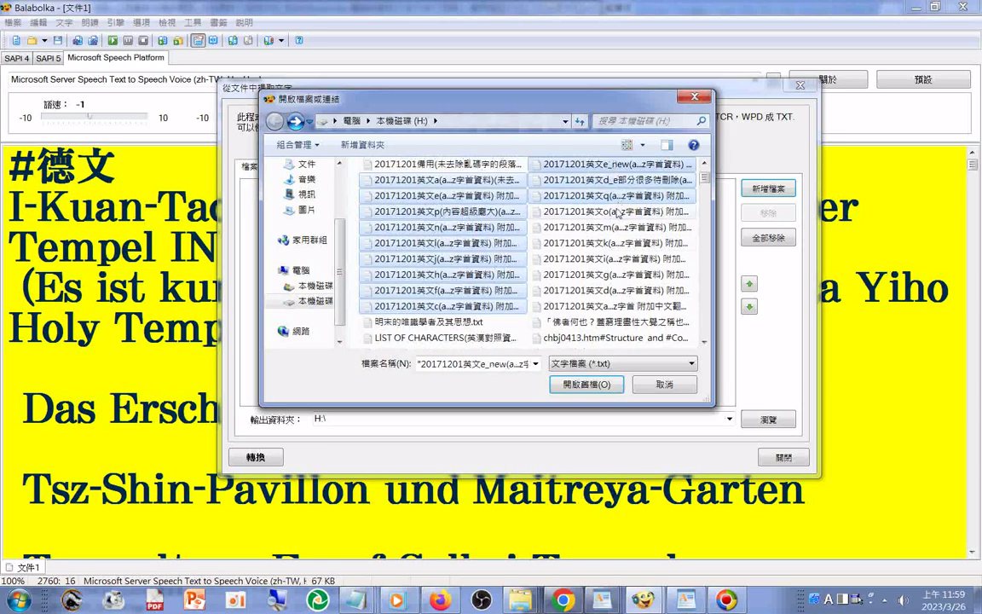
{"action": "left_click", "coordinate": [617, 212], "text": "ctrl"}
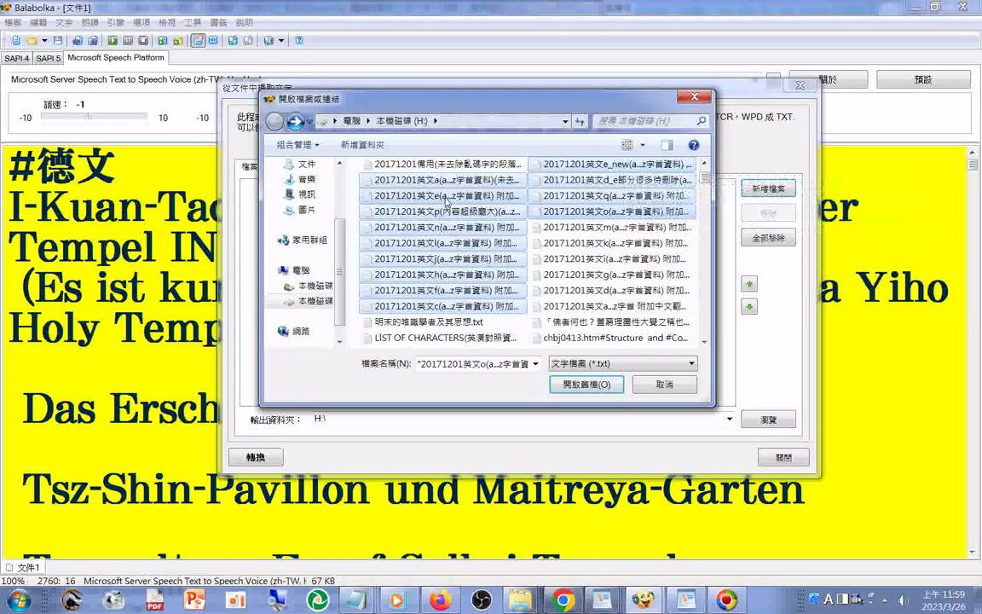
- Drop the plain e and d_e files from the selection and add the 20171201英文 files m, k, i, g and d
{"action": "left_click", "coordinate": [449, 202], "text": "ctrl"}
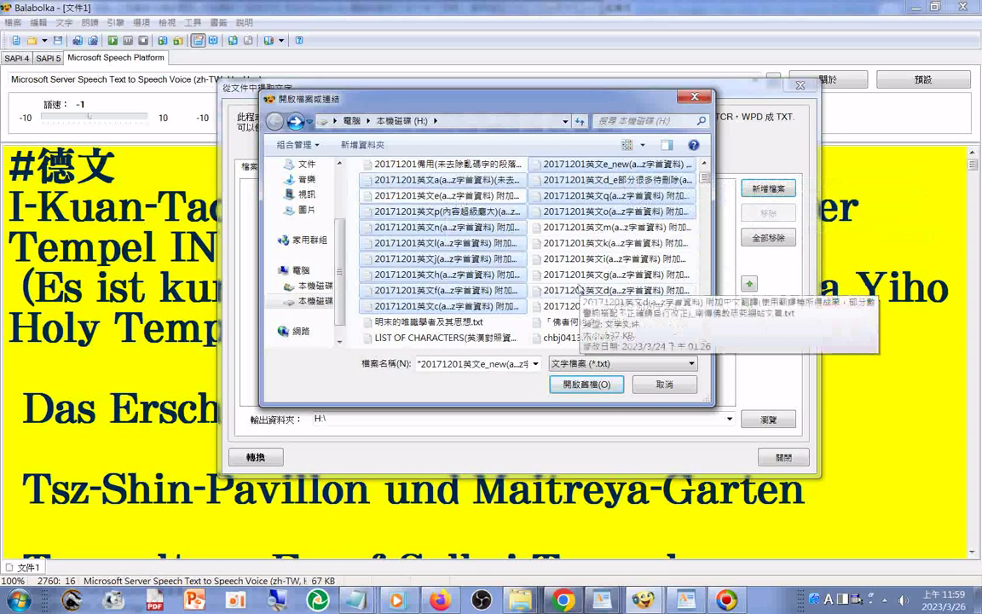
{"action": "left_click", "coordinate": [564, 225], "text": "ctrl"}
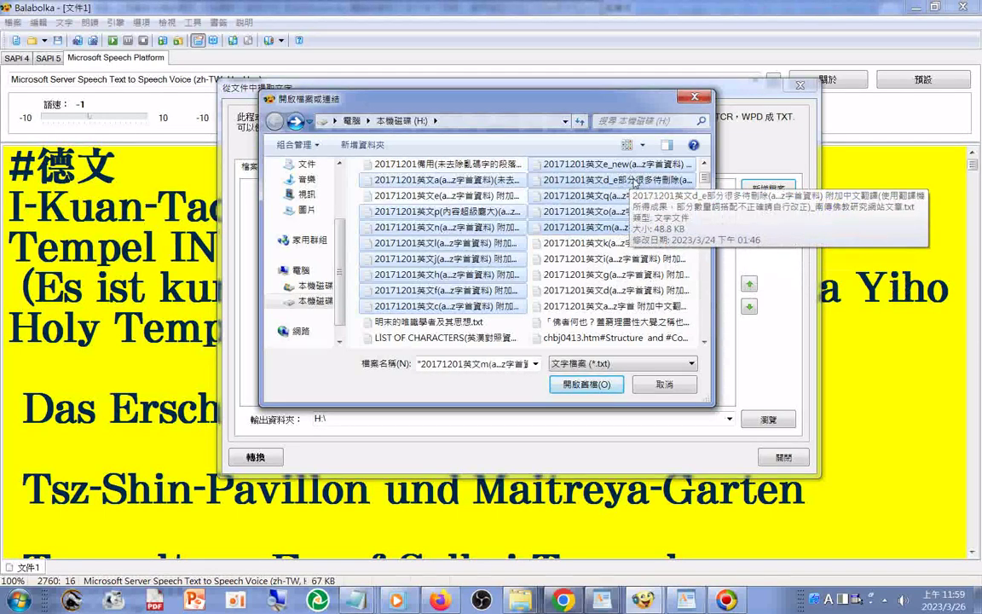
{"action": "left_click", "coordinate": [634, 182], "text": "ctrl"}
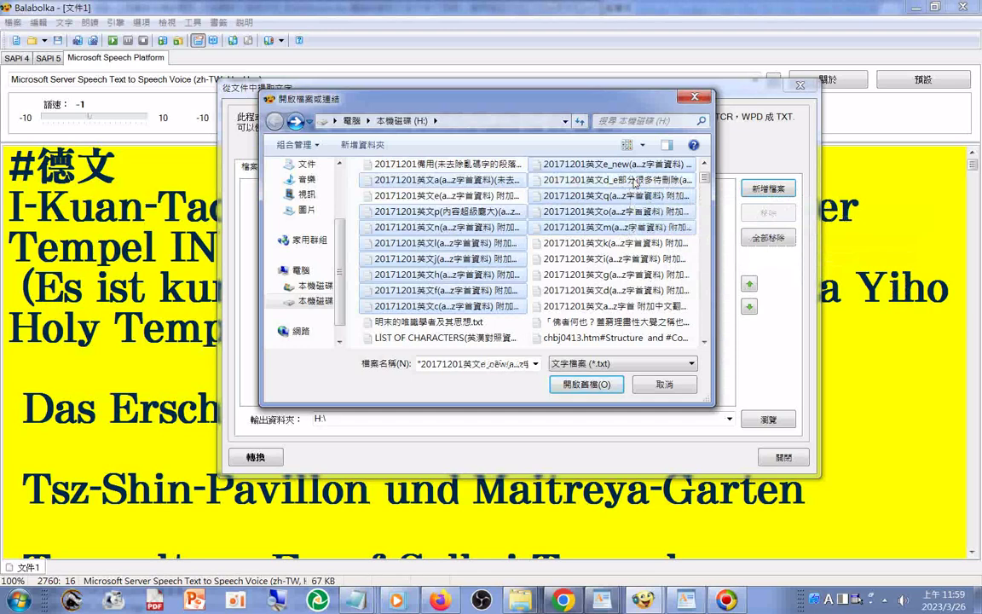
{"action": "left_click", "coordinate": [607, 243], "text": "ctrl"}
{"action": "left_click", "coordinate": [607, 259], "text": "ctrl"}
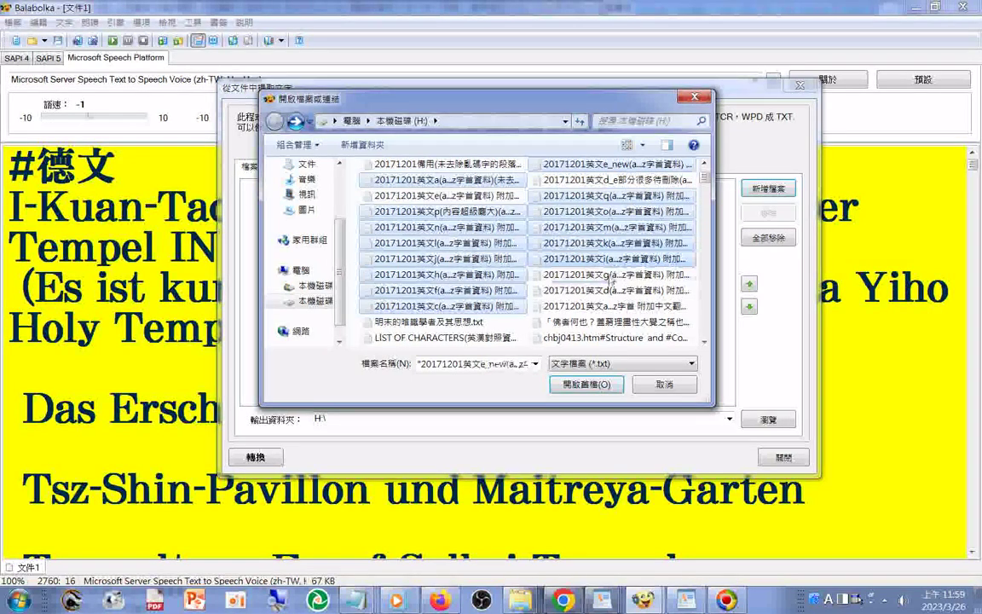
{"action": "left_click", "coordinate": [609, 274], "text": "ctrl"}
{"action": "left_click", "coordinate": [610, 292], "text": "ctrl"}
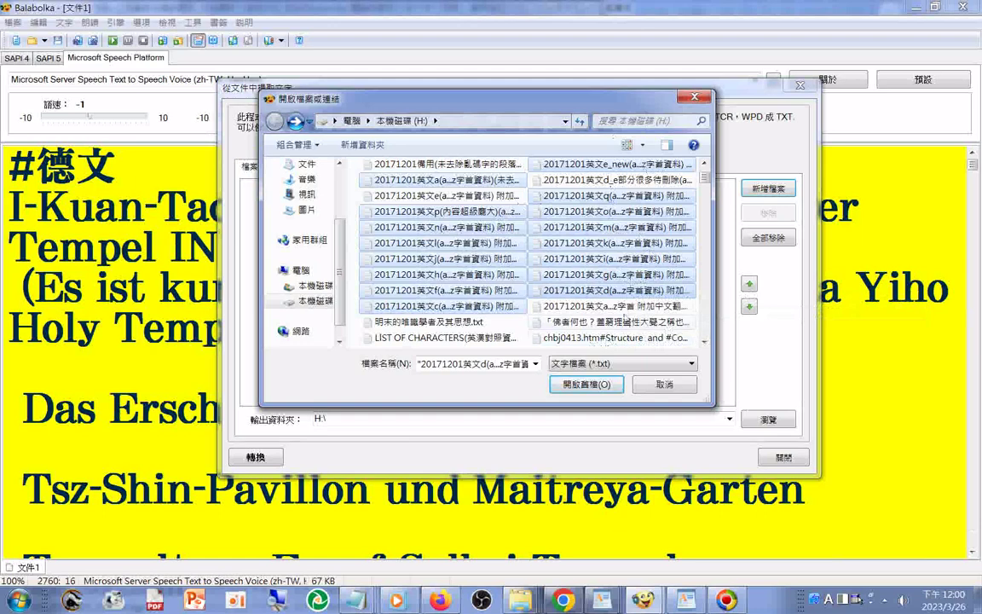
- Add the 20171201英文 files z, x, v, t, s and r to the selection
{"action": "scroll", "coordinate": [558, 237], "scroll_direction": "up", "scroll_amount": 1}
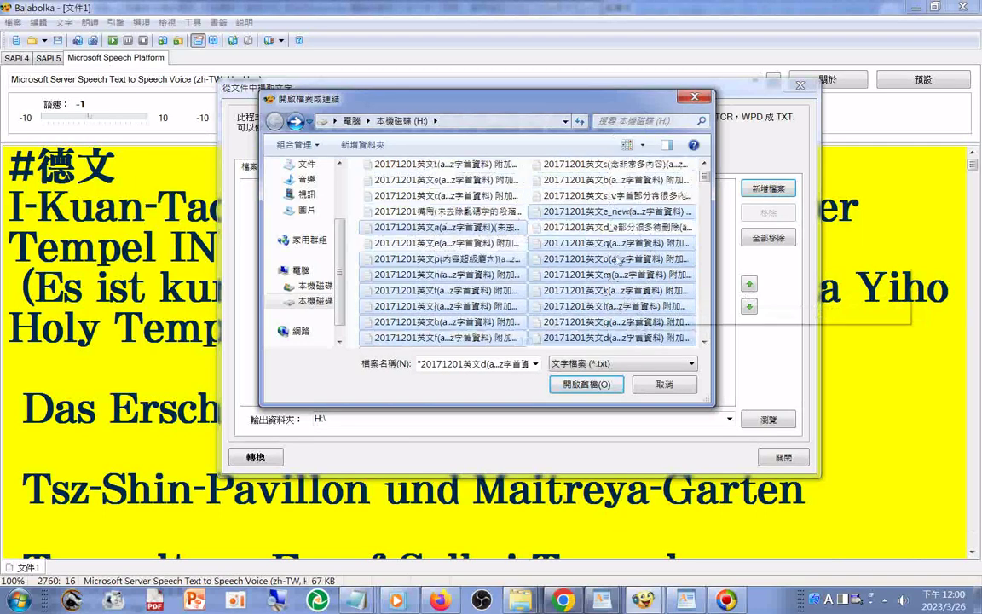
{"action": "scroll", "coordinate": [612, 258], "scroll_direction": "up", "scroll_amount": 1}
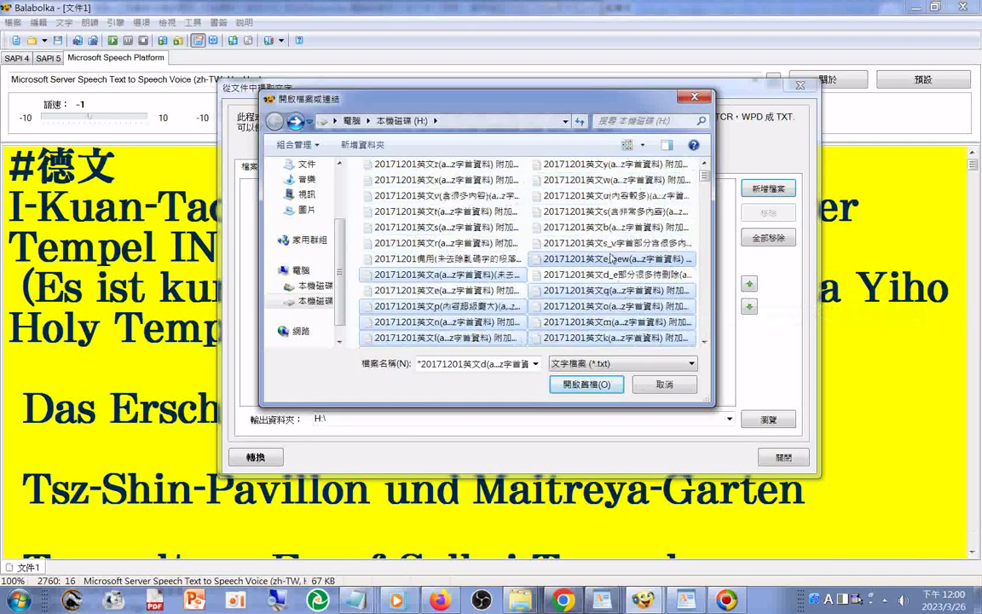
{"action": "left_click", "coordinate": [445, 164], "text": "ctrl"}
{"action": "left_click", "coordinate": [445, 180], "text": "ctrl"}
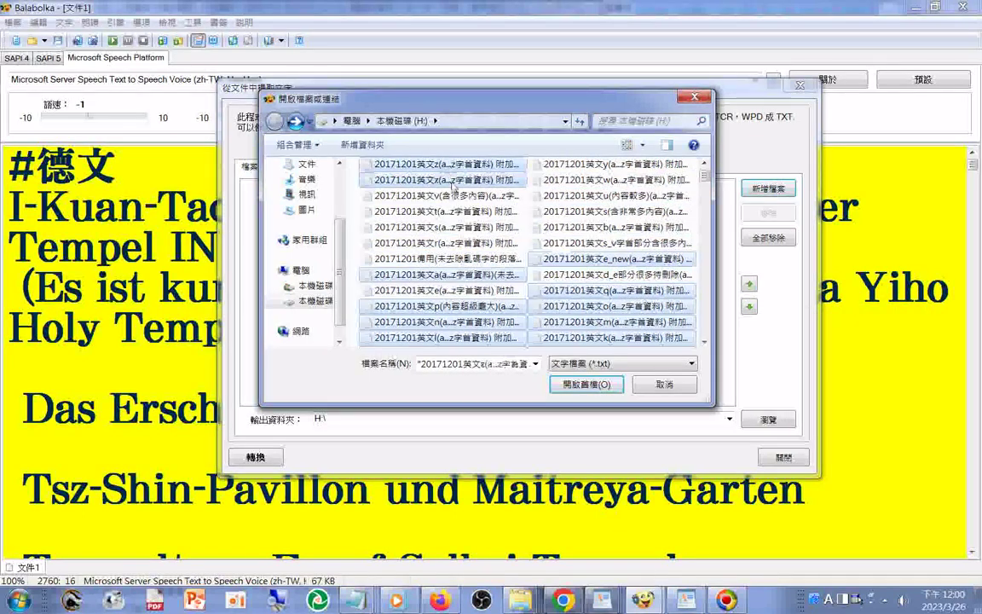
{"action": "left_click", "coordinate": [445, 195], "text": "ctrl"}
{"action": "left_click", "coordinate": [445, 227], "text": "ctrl"}
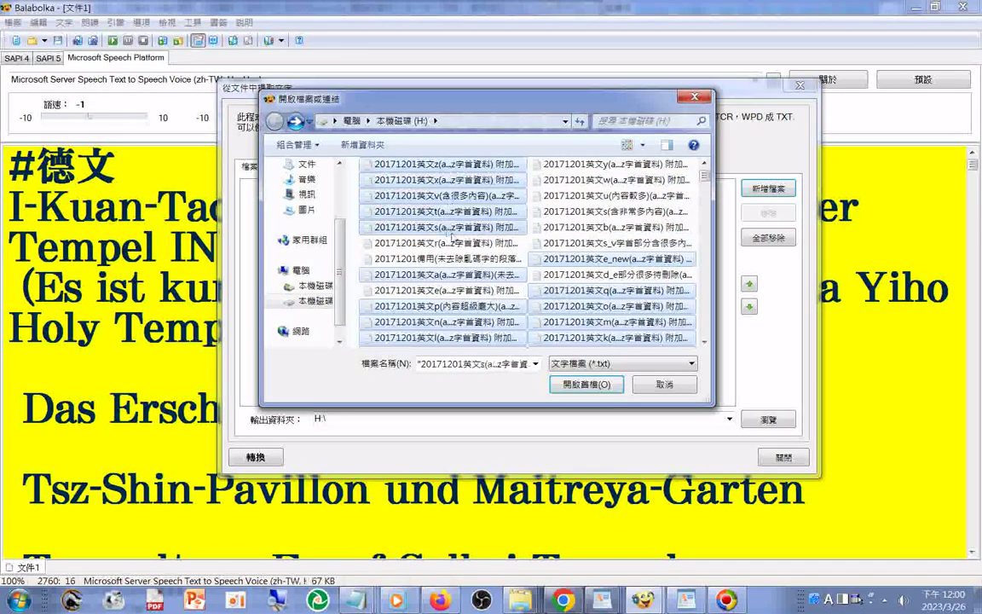
{"action": "left_click", "coordinate": [446, 243], "text": "ctrl"}
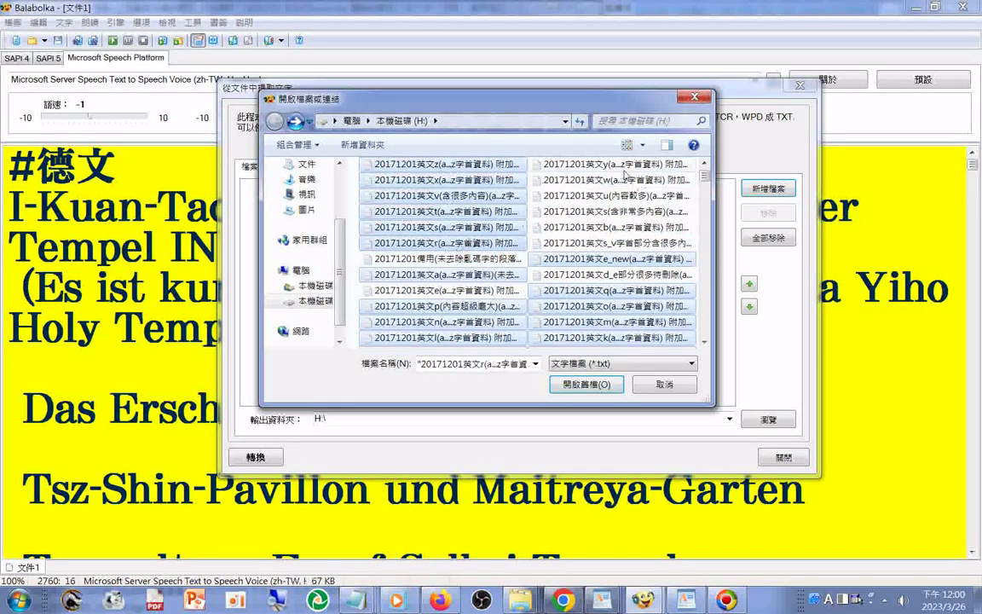
- Extend the selection with the 20171201英文 files y, w, u, s(含非常多內容) and b
{"action": "left_click", "coordinate": [549, 162], "text": "ctrl"}
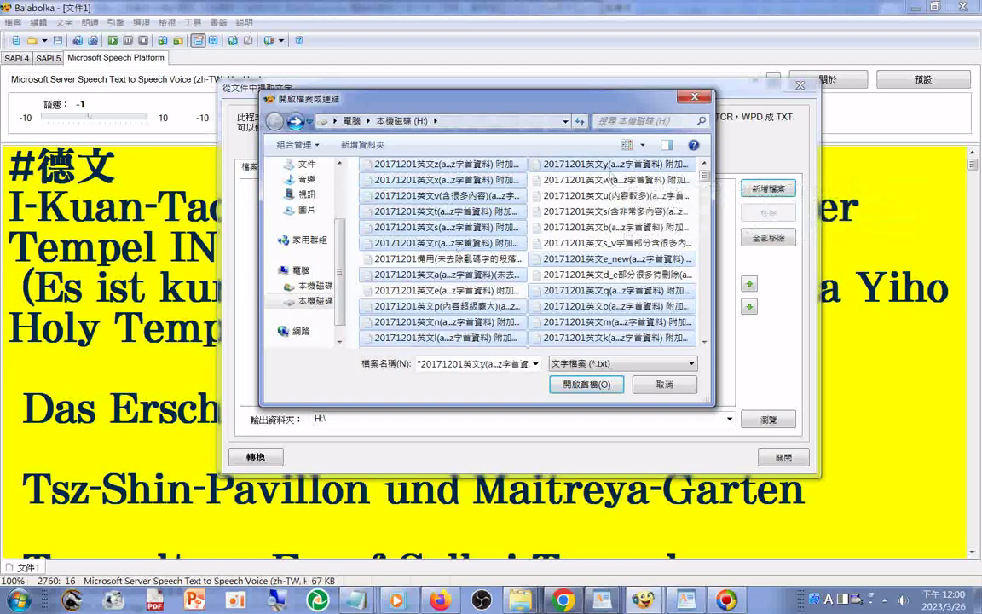
{"action": "left_click", "coordinate": [610, 179], "text": "ctrl"}
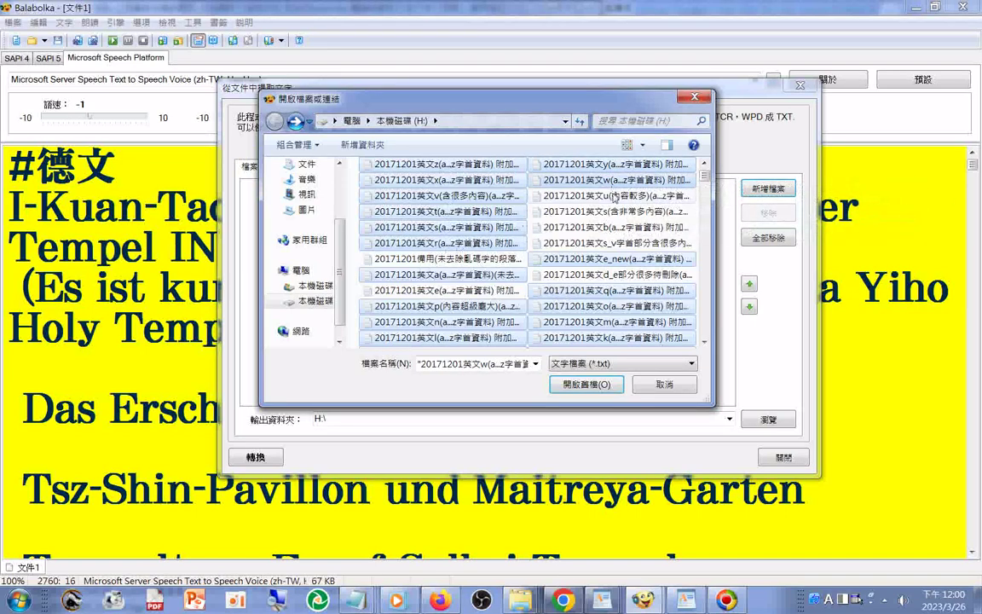
{"action": "left_click", "coordinate": [614, 196], "text": "ctrl"}
{"action": "left_click", "coordinate": [615, 211], "text": "ctrl"}
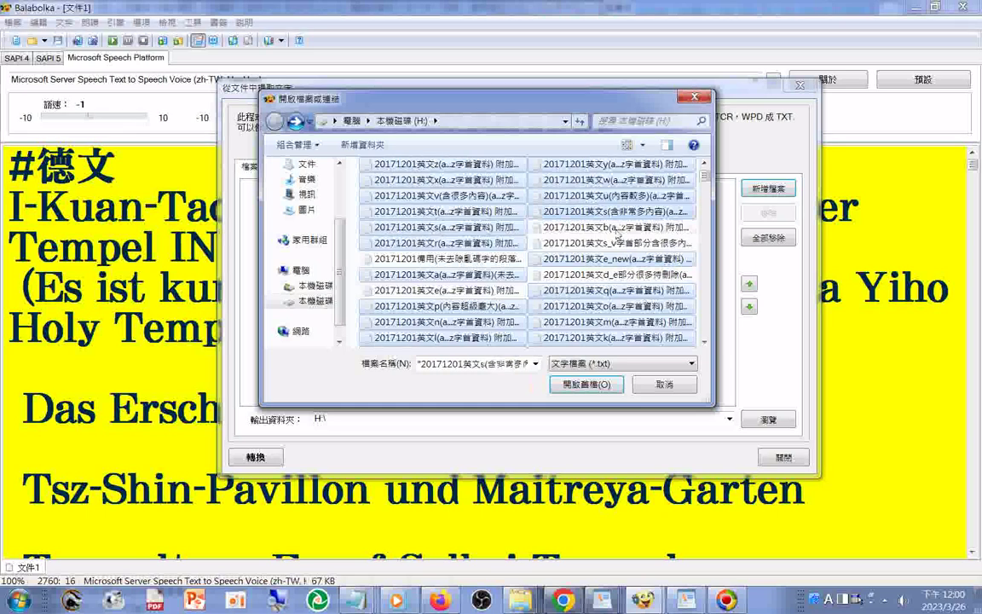
{"action": "left_click", "coordinate": [618, 229], "text": "ctrl"}
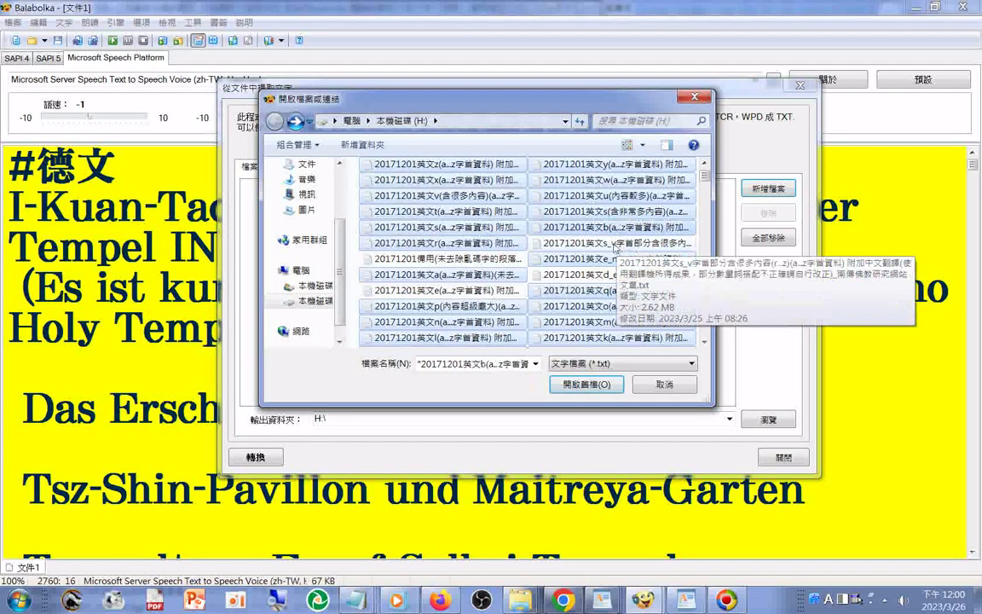
- Leave the s_v file out of the selection and load the selected 20171201英文 files into the extraction list
{"action": "left_click", "coordinate": [611, 245], "text": "ctrl"}
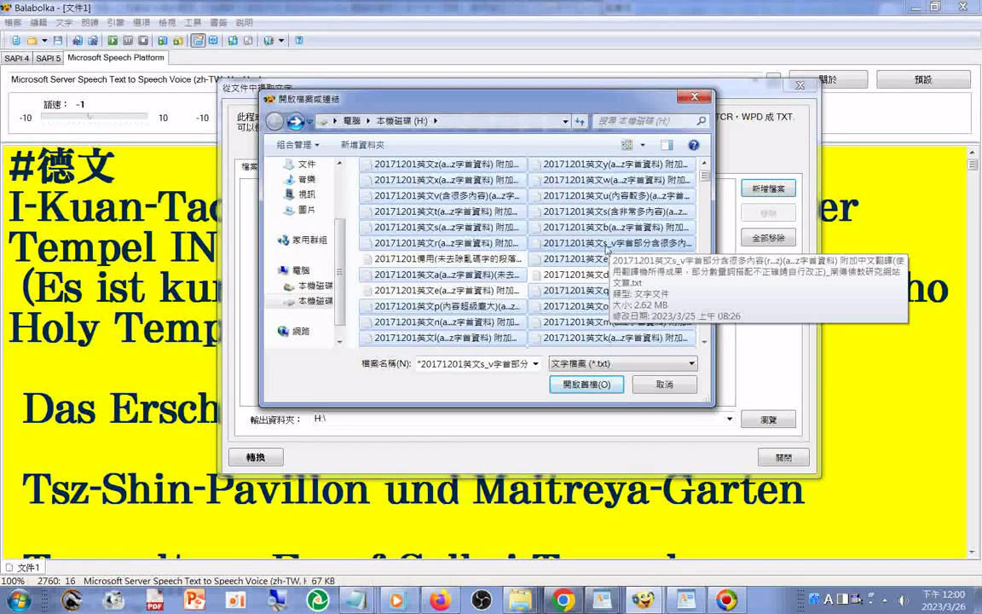
{"action": "left_click", "coordinate": [469, 230], "text": "ctrl"}
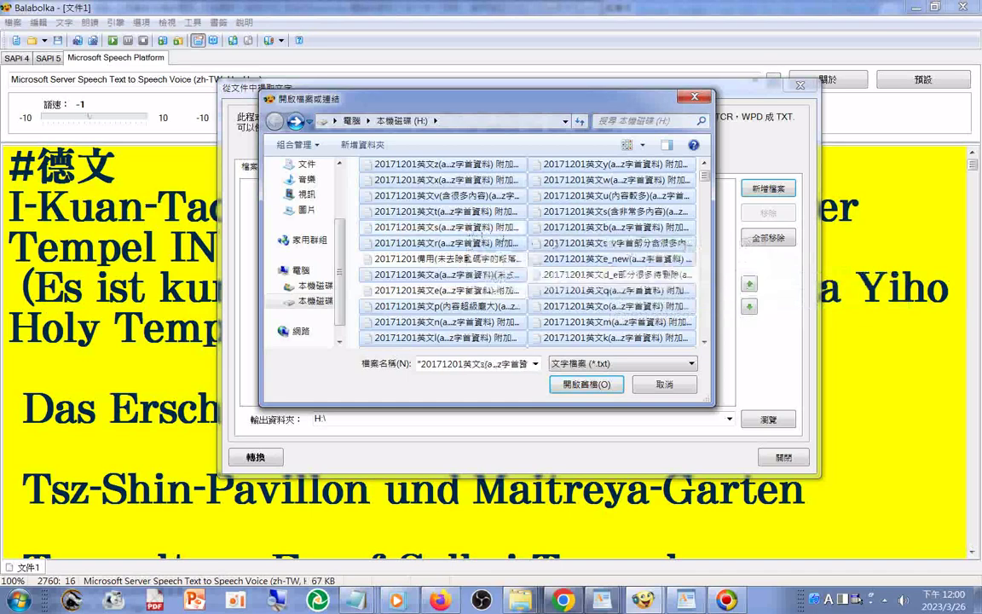
{"action": "left_click", "coordinate": [460, 229], "text": "ctrl"}
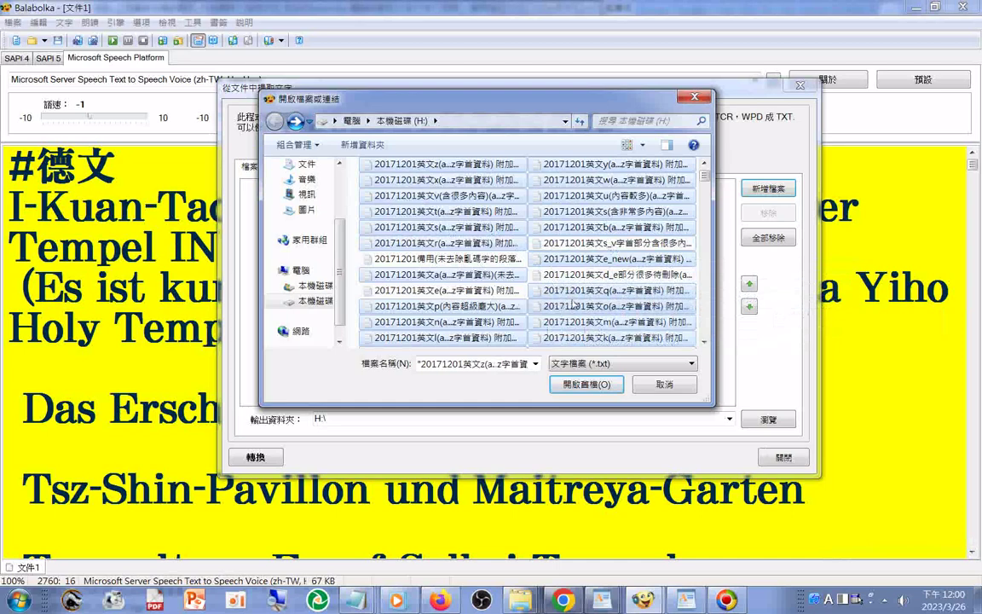
{"action": "left_click", "coordinate": [598, 386]}
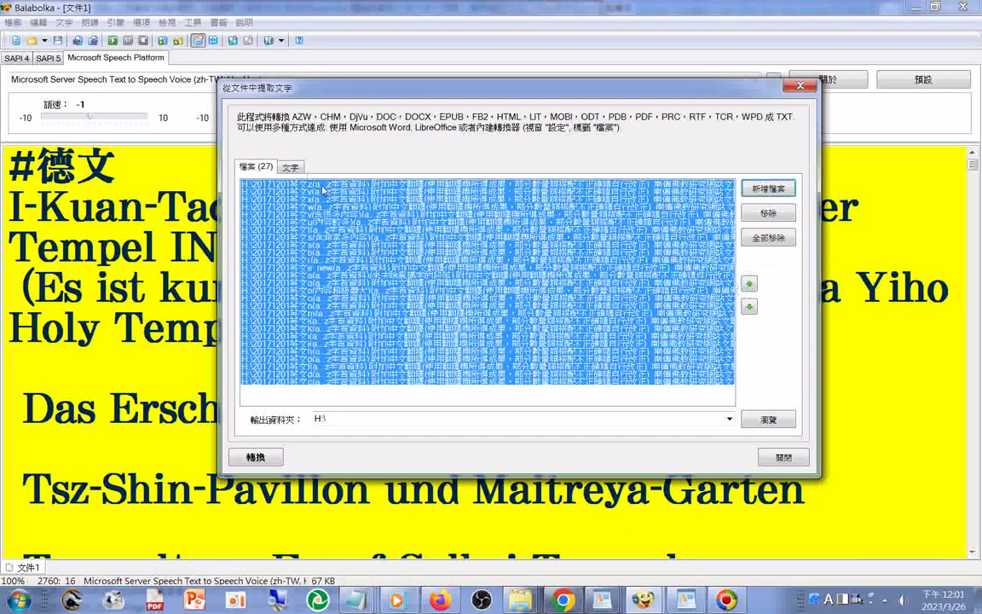
- Move the 20171201英文a file to the end of the extraction list
{"action": "left_click", "coordinate": [324, 191]}
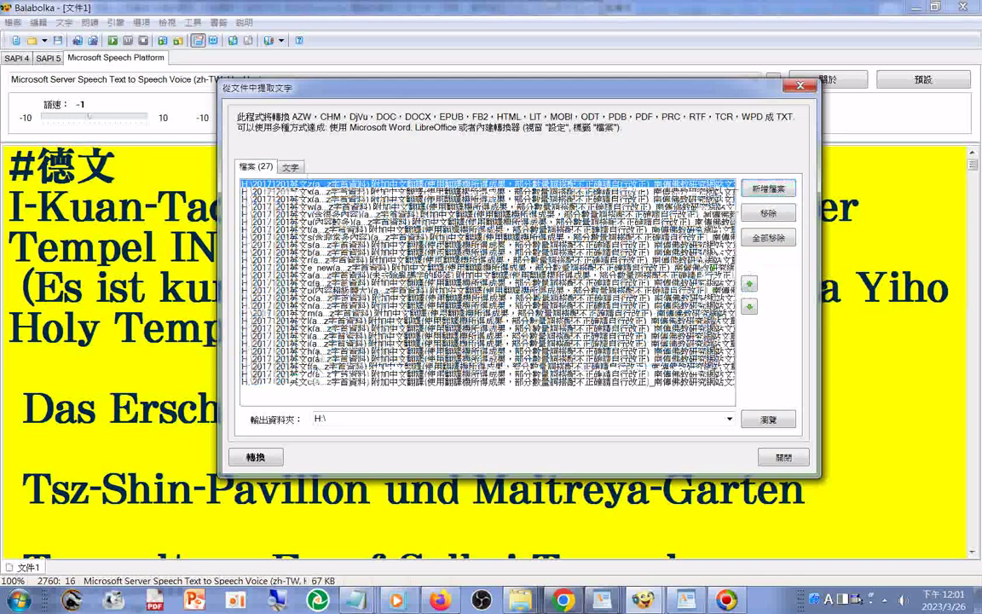
{"action": "left_click", "coordinate": [279, 271], "text": "shift"}
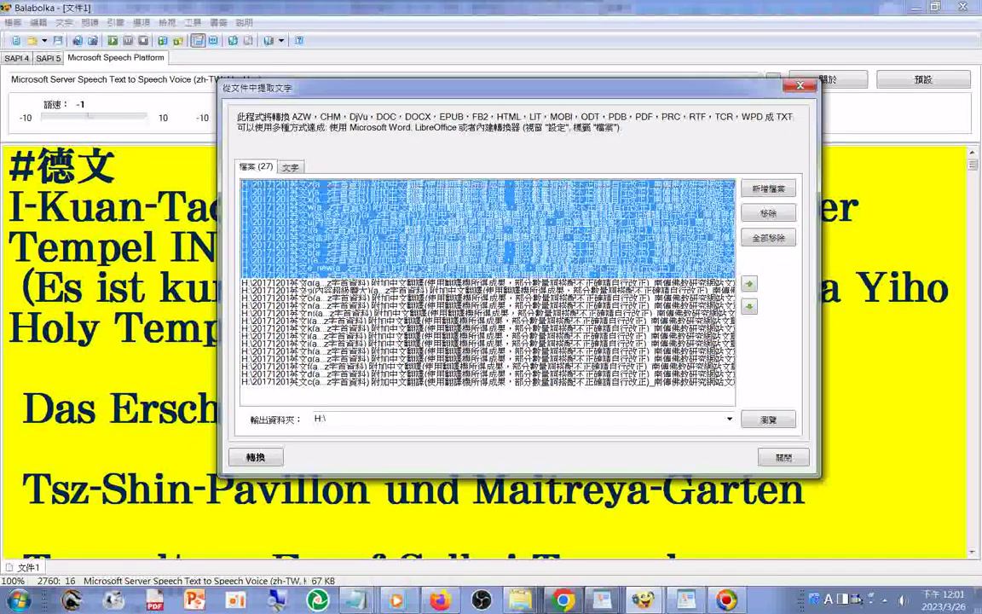
{"action": "left_click", "coordinate": [341, 275]}
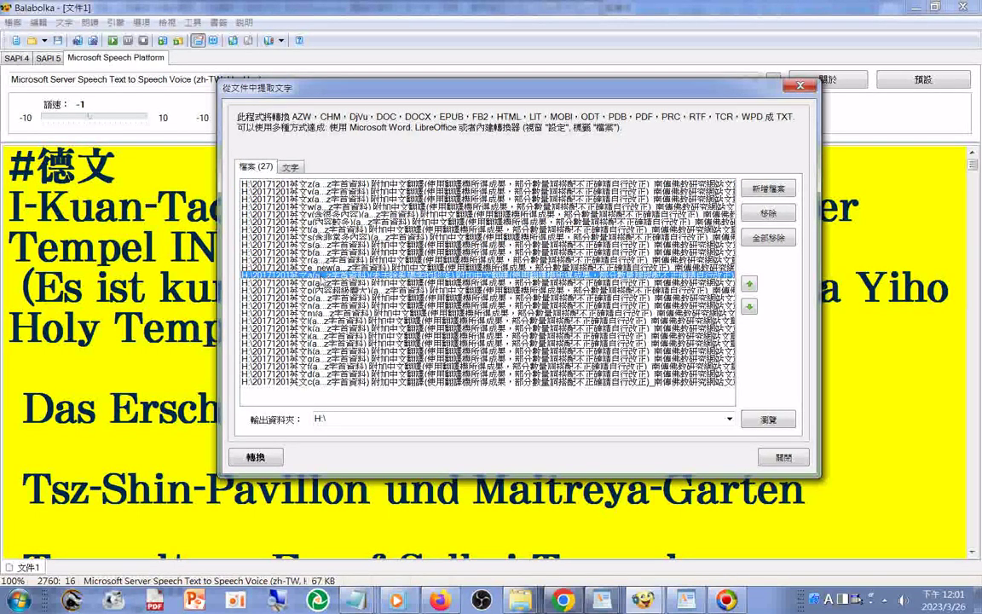
{"action": "left_click", "coordinate": [750, 307]}
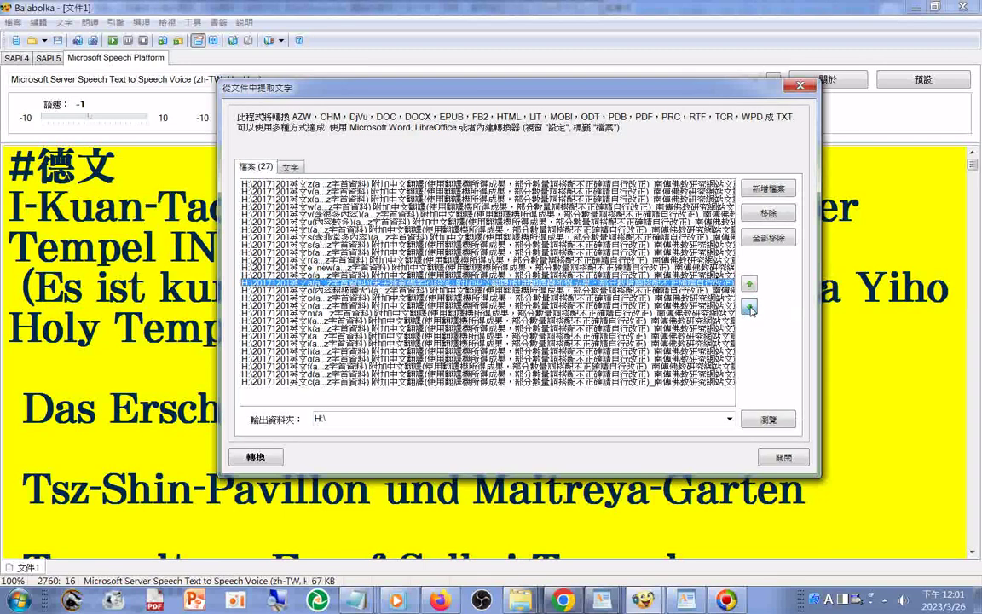
{"action": "left_click", "coordinate": [749, 308]}
{"action": "left_click", "coordinate": [749, 309]}
{"action": "left_click", "coordinate": [750, 308]}
{"action": "left_click", "coordinate": [749, 309]}
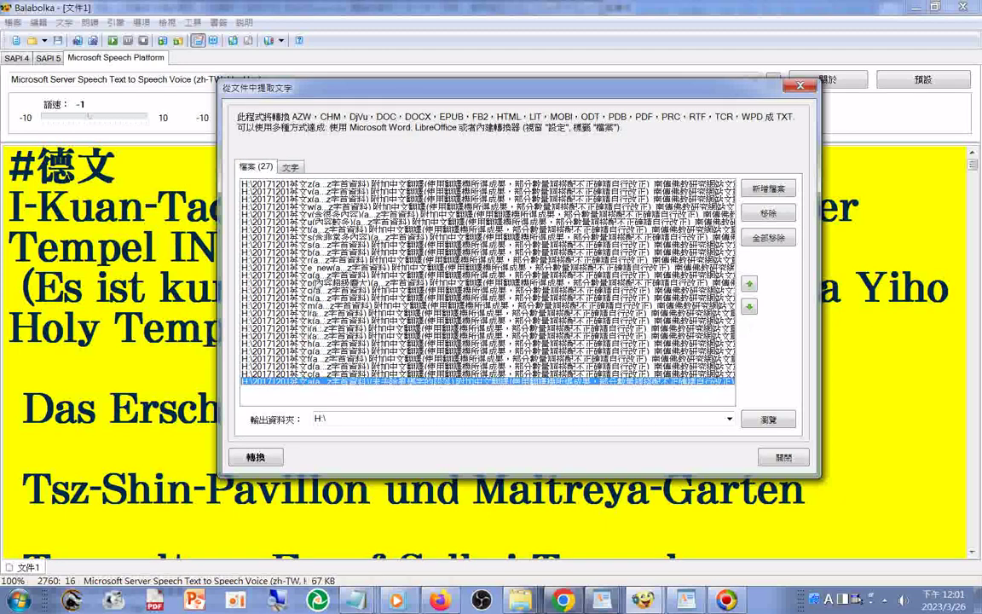
- Move the 20171201英文b file down the extraction list to directly above the a file
{"action": "left_click", "coordinate": [292, 251]}
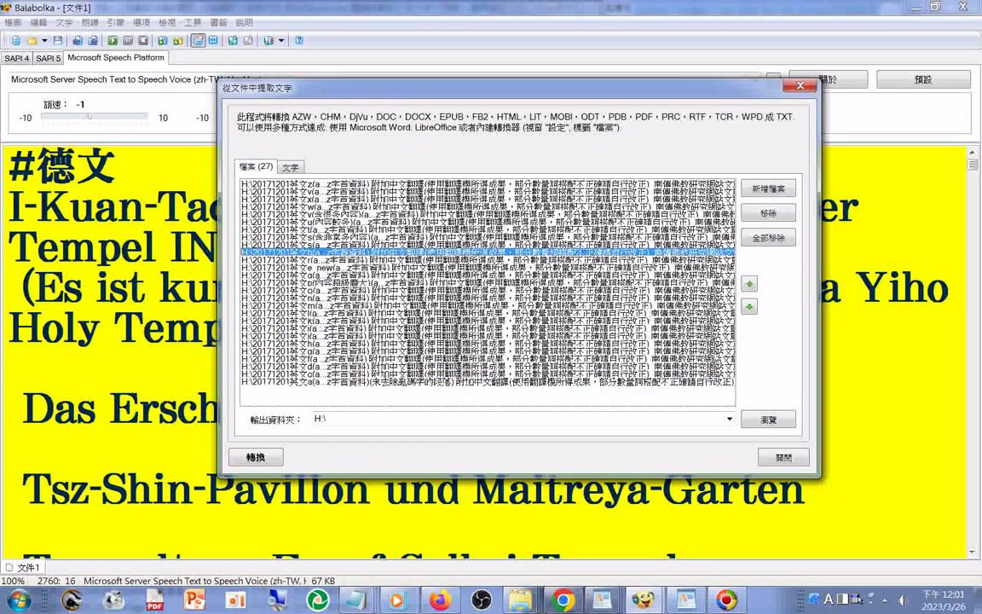
{"action": "left_click", "coordinate": [749, 306]}
{"action": "left_click", "coordinate": [749, 306]}
{"action": "left_click", "coordinate": [749, 306]}
{"action": "left_click", "coordinate": [749, 306]}
{"action": "left_click", "coordinate": [749, 306]}
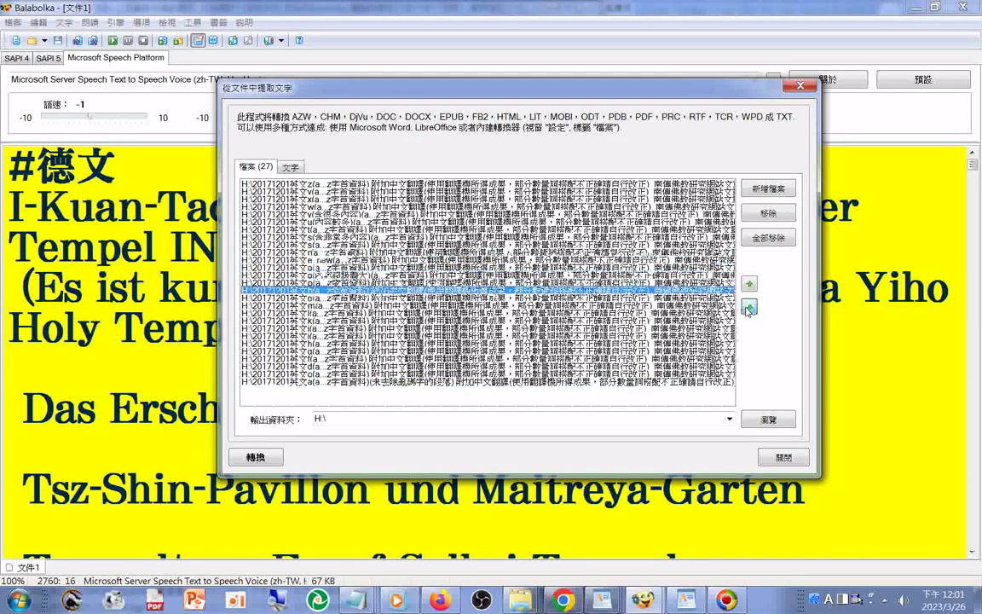
{"action": "left_click", "coordinate": [750, 307]}
{"action": "left_click", "coordinate": [749, 307]}
{"action": "left_click", "coordinate": [749, 307]}
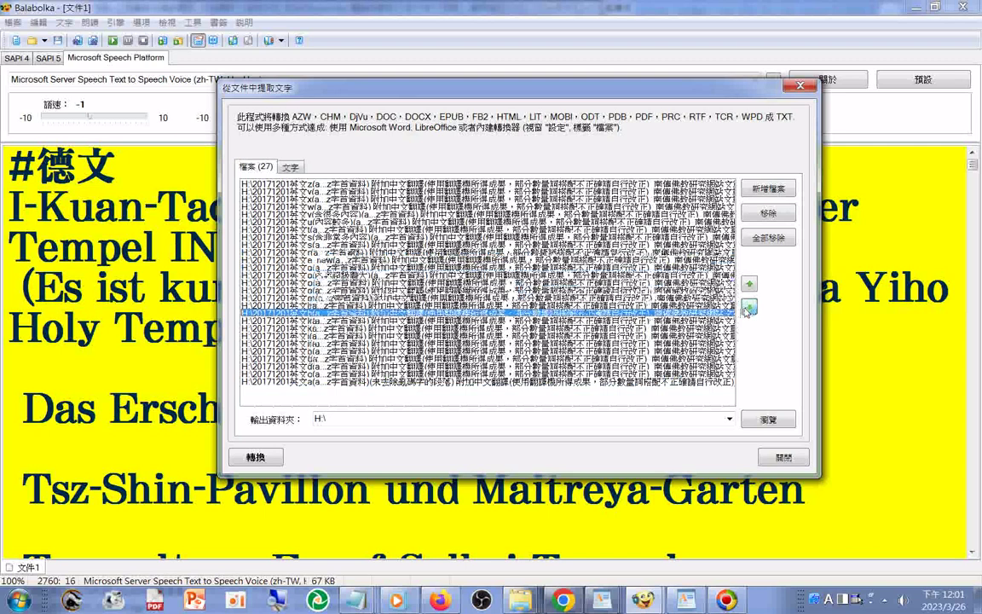
- Move the 20171201英文e_new file down the extraction list so it sits between the f and d files
{"action": "left_click", "coordinate": [358, 260]}
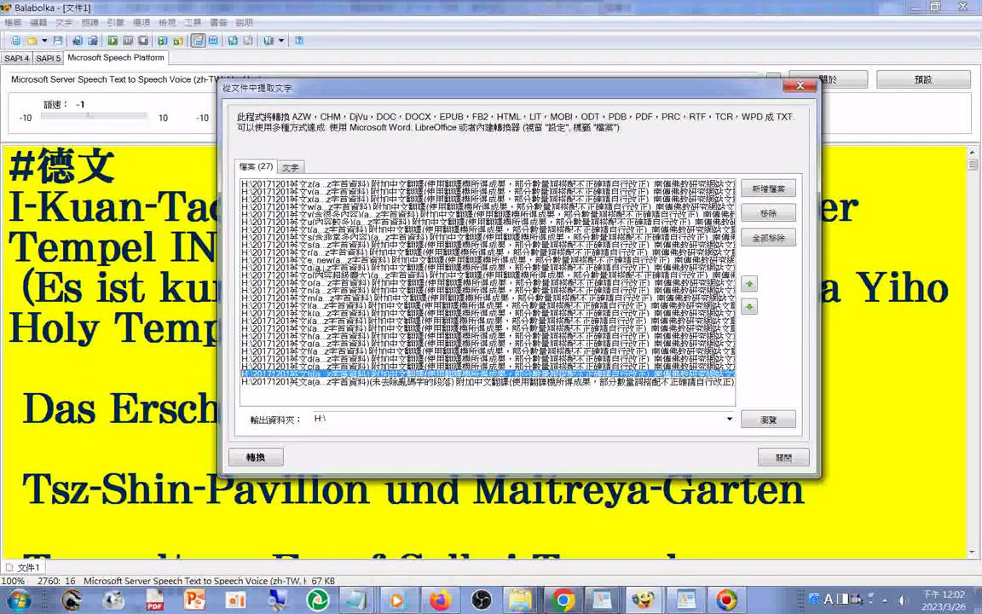
{"action": "left_click", "coordinate": [749, 307]}
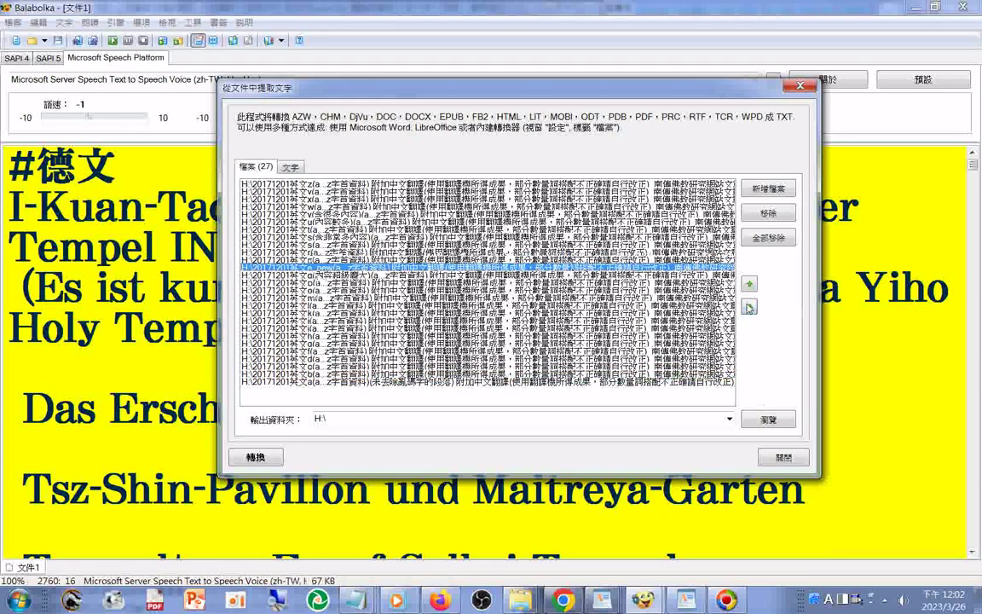
{"action": "left_click", "coordinate": [750, 306]}
{"action": "left_click", "coordinate": [749, 307]}
{"action": "left_click", "coordinate": [750, 306]}
{"action": "left_click", "coordinate": [749, 307]}
{"action": "left_click", "coordinate": [749, 307]}
{"action": "left_click", "coordinate": [749, 307]}
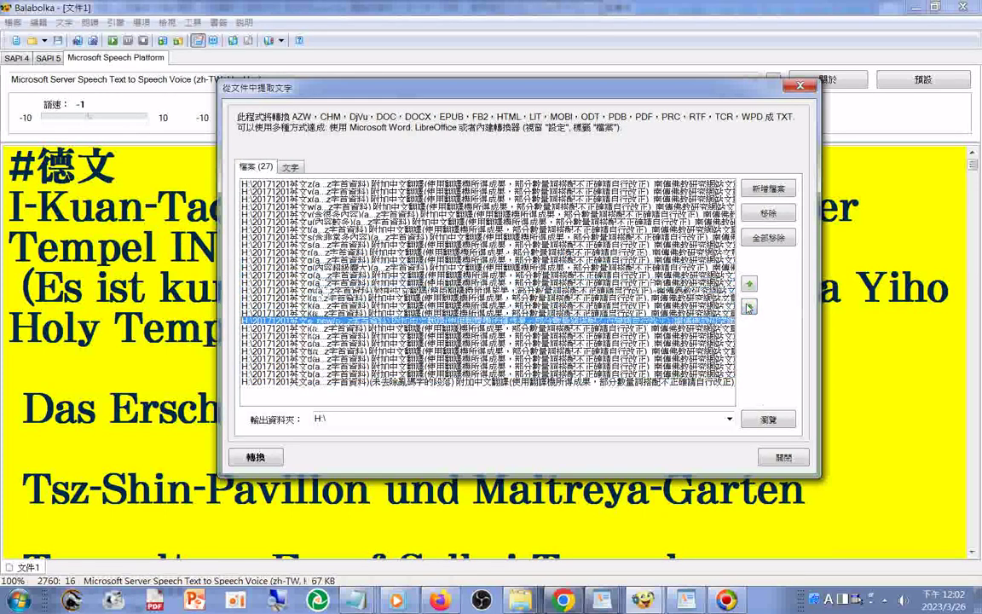
{"action": "left_click", "coordinate": [749, 307]}
{"action": "left_click", "coordinate": [749, 307]}
{"action": "left_click", "coordinate": [749, 307]}
{"action": "left_click", "coordinate": [749, 307]}
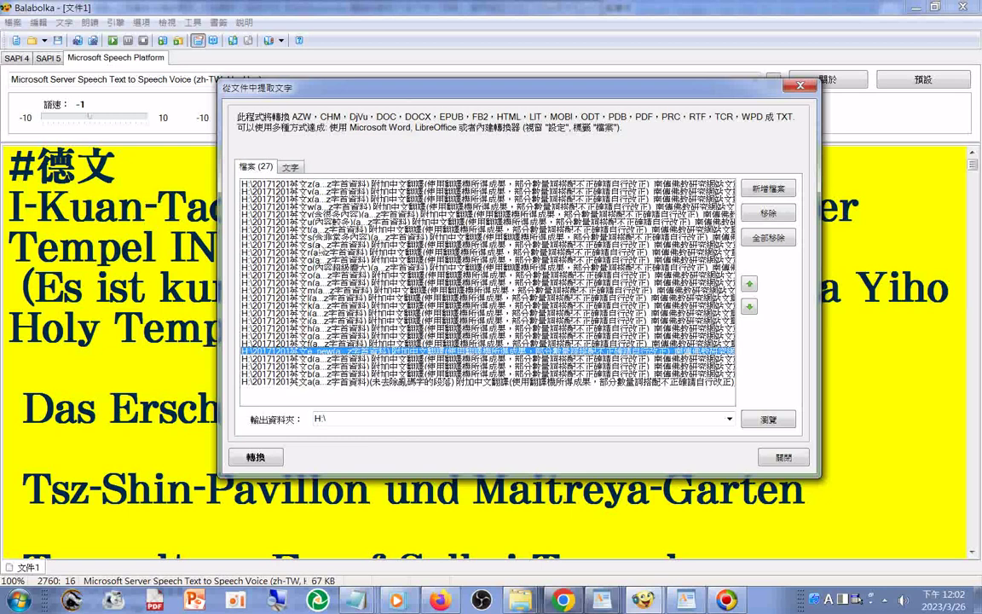
- Remove the plain 20171201英文s file from the extraction list, keeping the s(含非常多內容) version
{"action": "left_click_drag", "start_coordinate": [286, 219], "coordinate": [370, 249]}
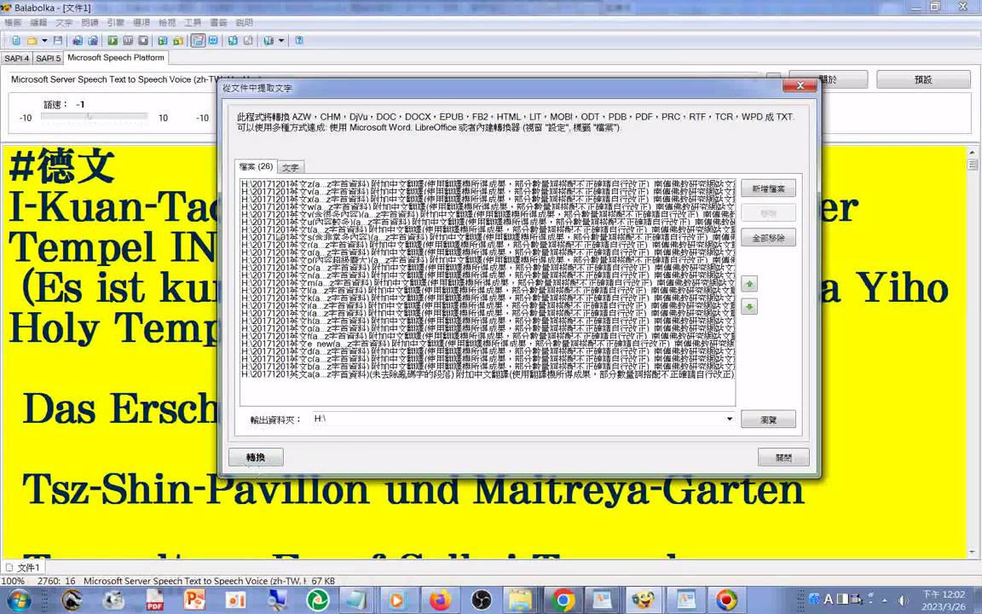
- Review the text output options and convert all listed files into the single combined text file 20230326 on drive H:
{"action": "left_click", "coordinate": [291, 168]}
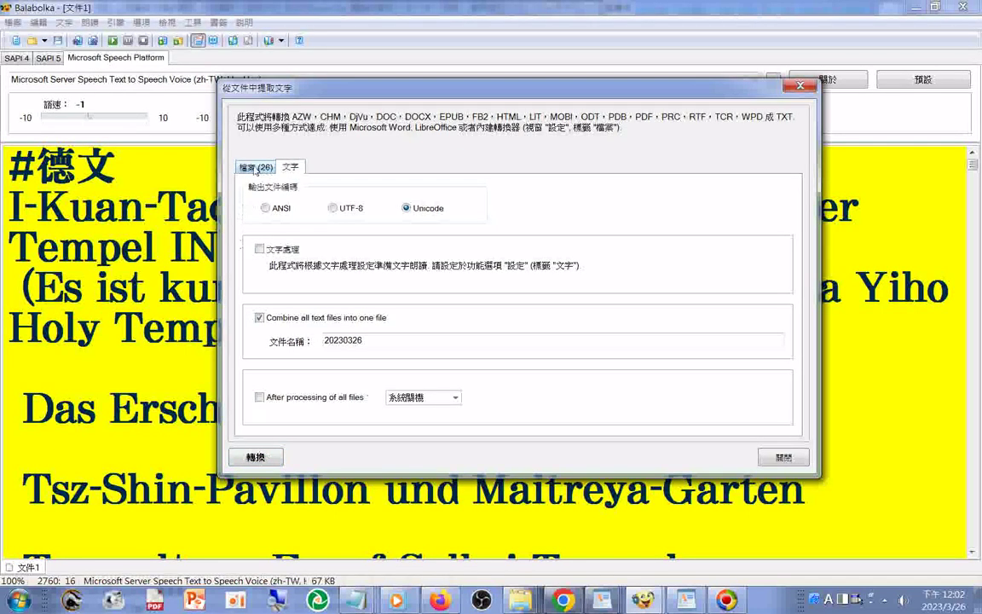
{"action": "left_click", "coordinate": [254, 168]}
{"action": "left_click", "coordinate": [256, 457]}
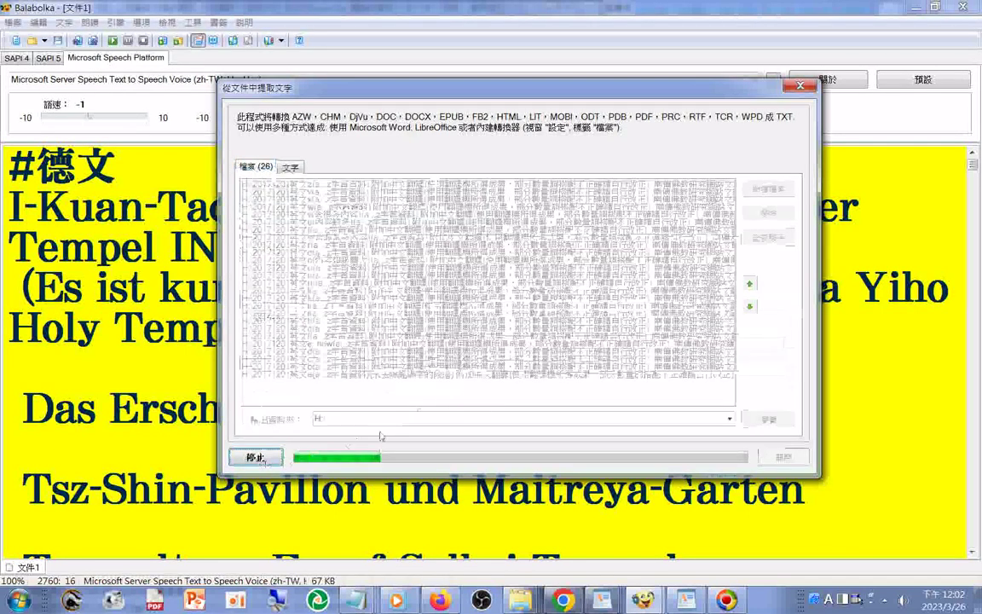
{"action": "key", "text": "Return"}
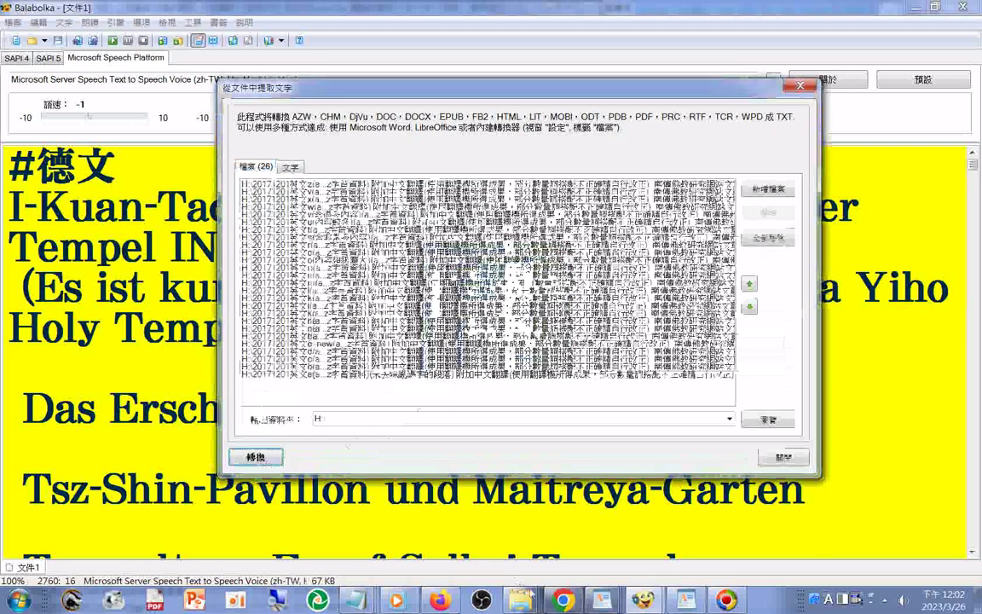
- Switch to the drive H: folder window, open 20230326.txt in WordPad and look further down its contents
{"action": "mouse_move", "coordinate": [521, 596]}
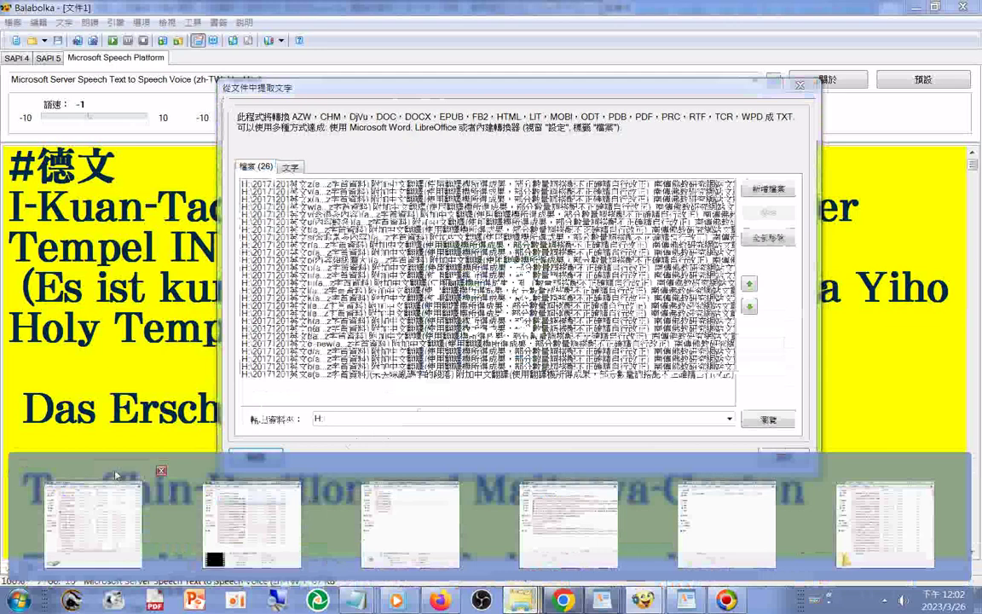
{"action": "left_click", "coordinate": [116, 474]}
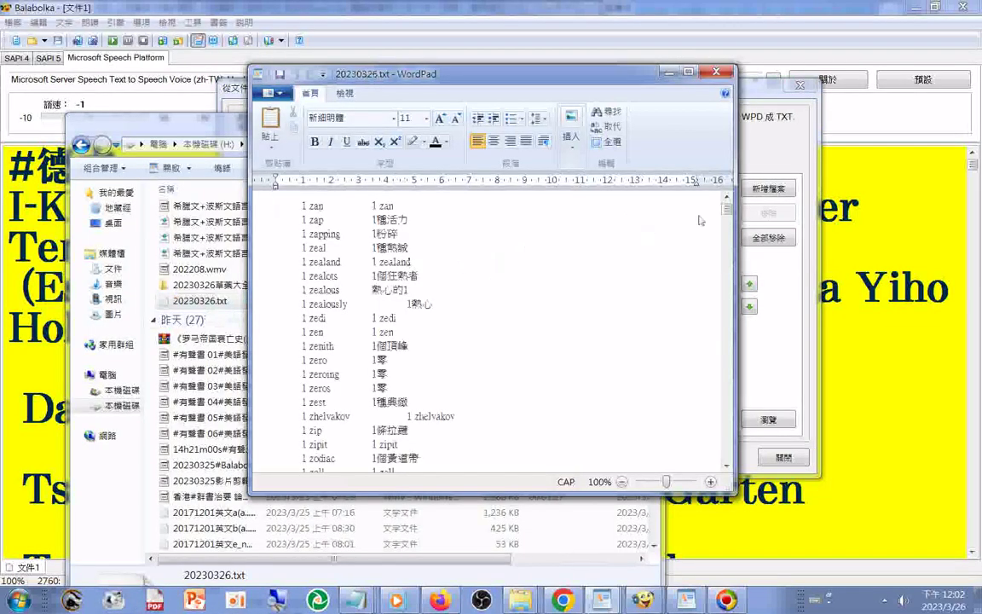
{"action": "left_click_drag", "start_coordinate": [726, 209], "coordinate": [726, 451]}
{"action": "left_click_drag", "start_coordinate": [526, 74], "coordinate": [635, 51]}
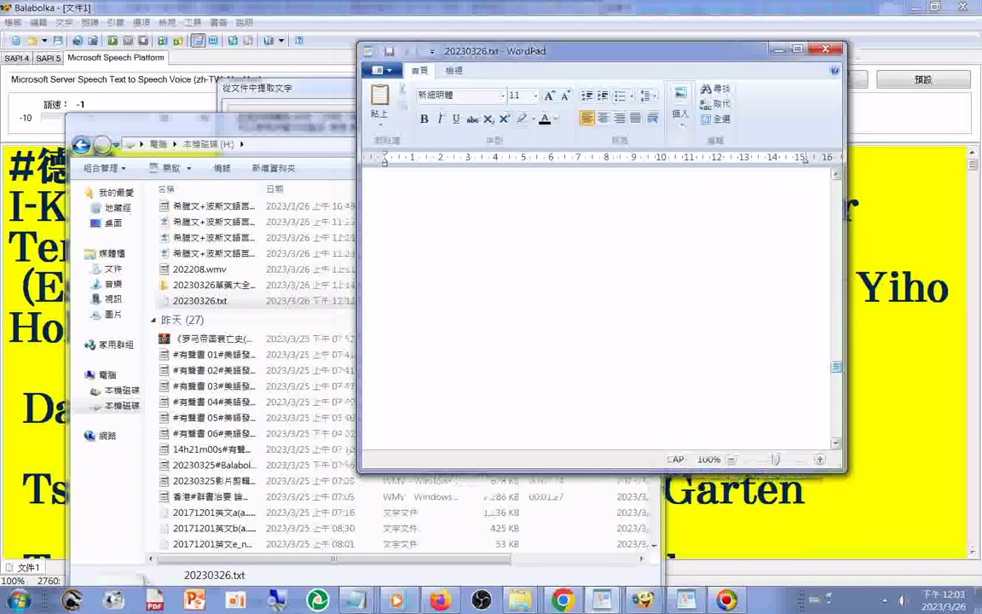
- Check the file details of 20230326.txt in the drive H: folder and maximize its WordPad window
{"action": "left_click", "coordinate": [210, 306]}
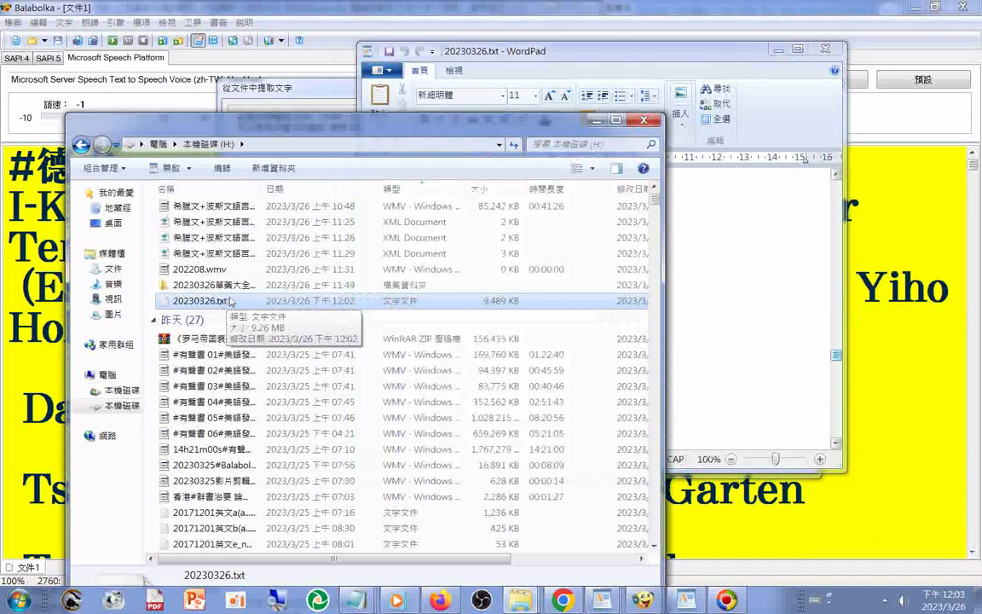
{"action": "left_click", "coordinate": [698, 240]}
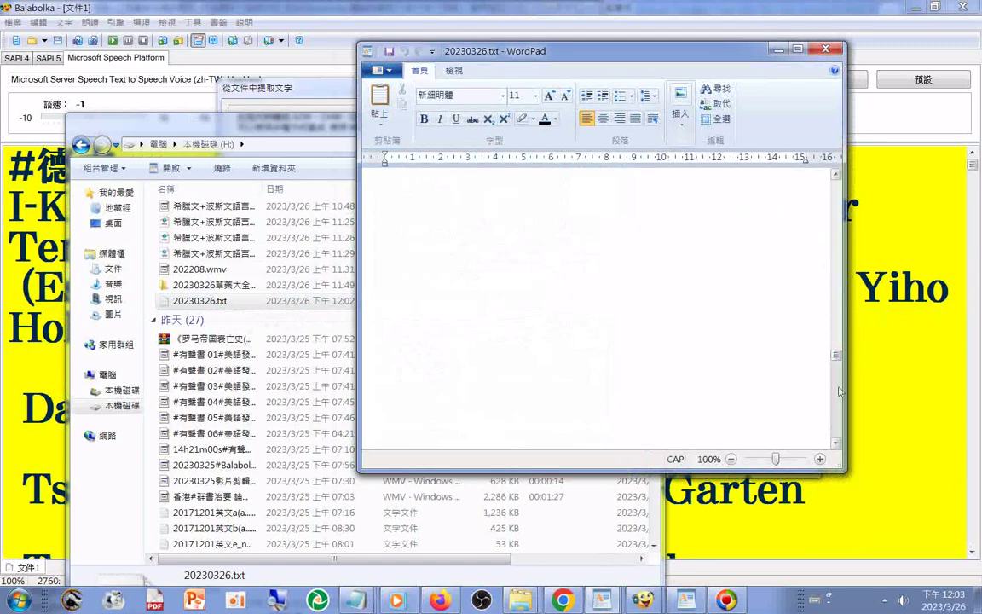
{"action": "left_click_drag", "start_coordinate": [638, 49], "coordinate": [627, 51]}
{"action": "double_click", "coordinate": [627, 48]}
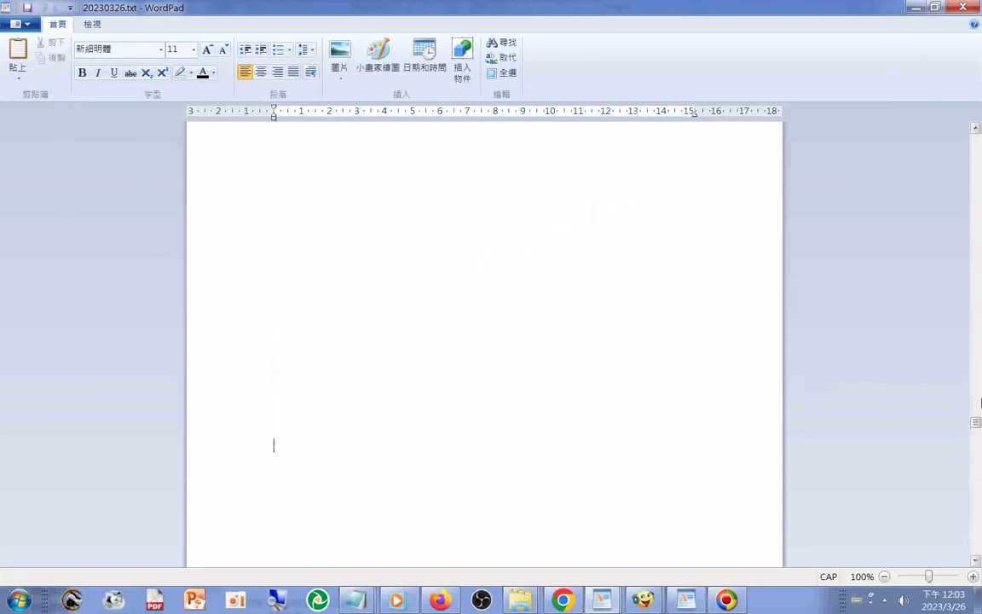
- Examine the merged word entries in 20230326.txt, from the words starting with duti through the following a and b word list
{"action": "left_click_drag", "start_coordinate": [975, 424], "coordinate": [977, 297]}
{"action": "mouse_move", "coordinate": [976, 296]}
{"action": "left_mouse_down"}
{"action": "mouse_move", "coordinate": [961, 162]}
{"action": "mouse_move", "coordinate": [860, 126]}
{"action": "mouse_move", "coordinate": [954, 152]}
{"action": "mouse_move", "coordinate": [958, 186]}
{"action": "mouse_move", "coordinate": [862, 175]}
{"action": "mouse_move", "coordinate": [963, 201]}
{"action": "mouse_move", "coordinate": [971, 291]}
{"action": "left_mouse_up"}
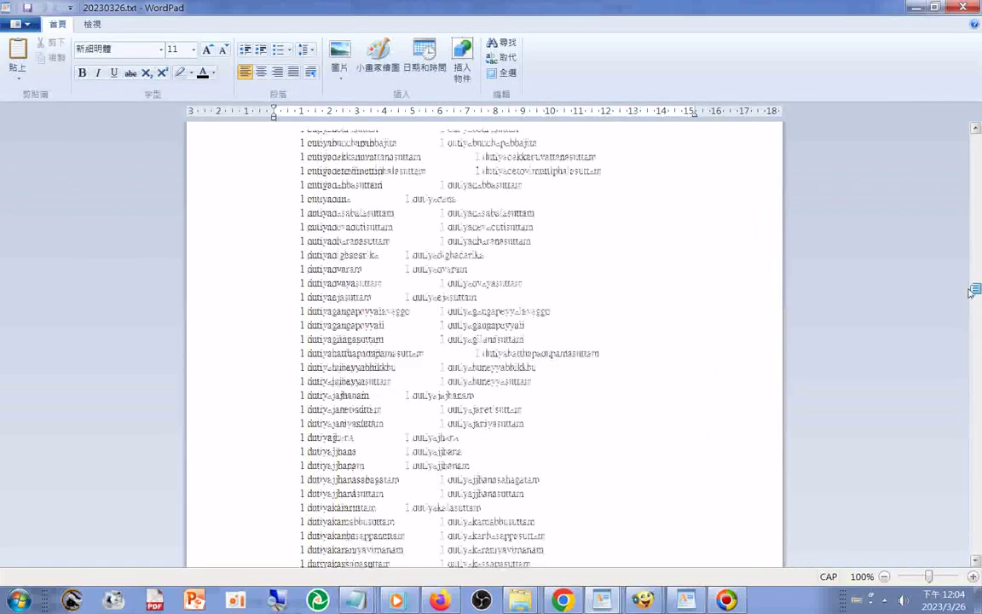
{"action": "scroll", "coordinate": [809, 311], "scroll_direction": "down", "scroll_amount": 7}
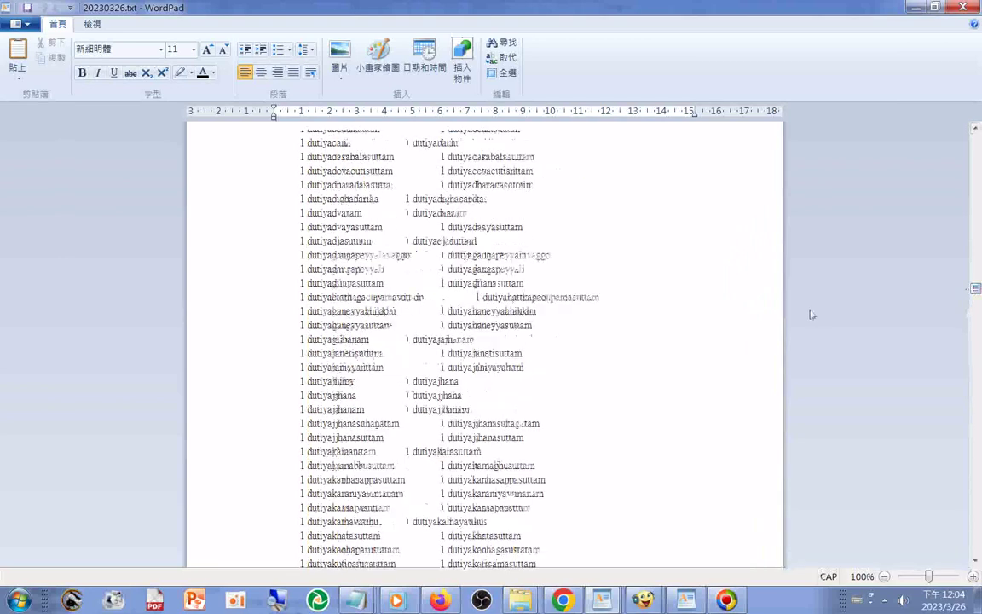
{"action": "scroll", "coordinate": [763, 368], "scroll_direction": "down", "scroll_amount": 1}
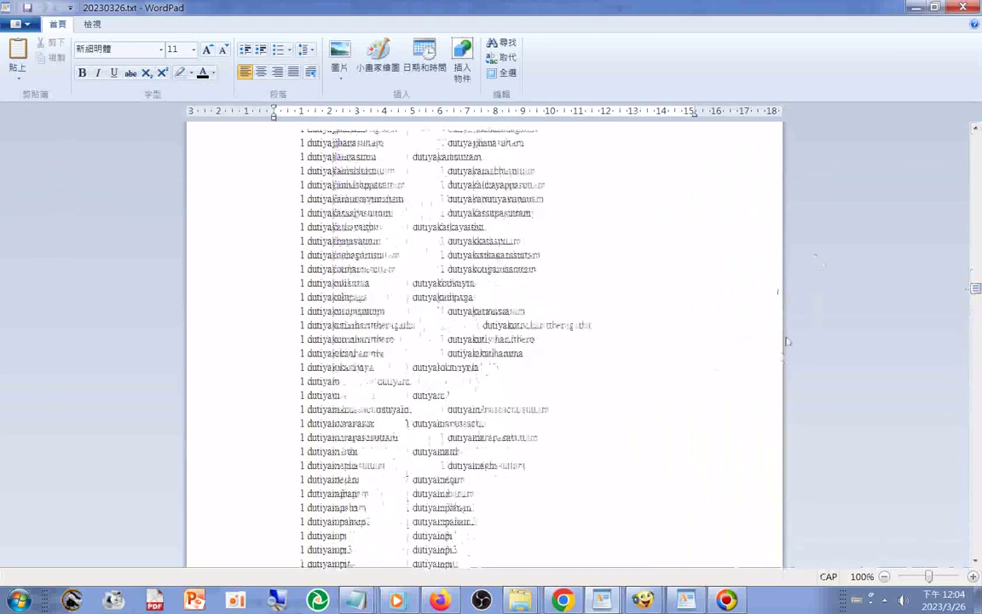
{"action": "scroll", "coordinate": [787, 341], "scroll_direction": "down", "scroll_amount": 10}
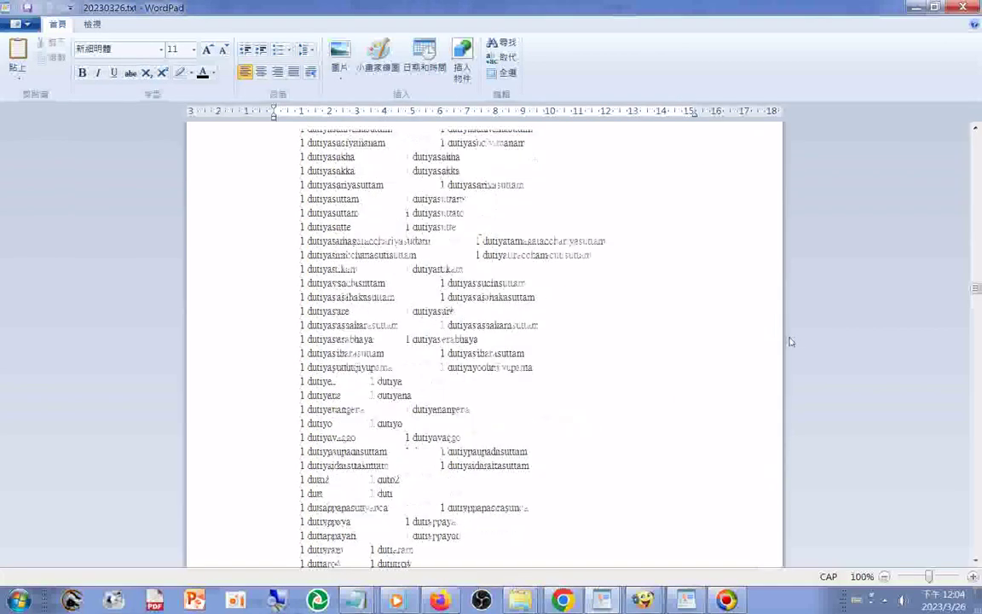
{"action": "scroll", "coordinate": [789, 339], "scroll_direction": "down", "scroll_amount": 10}
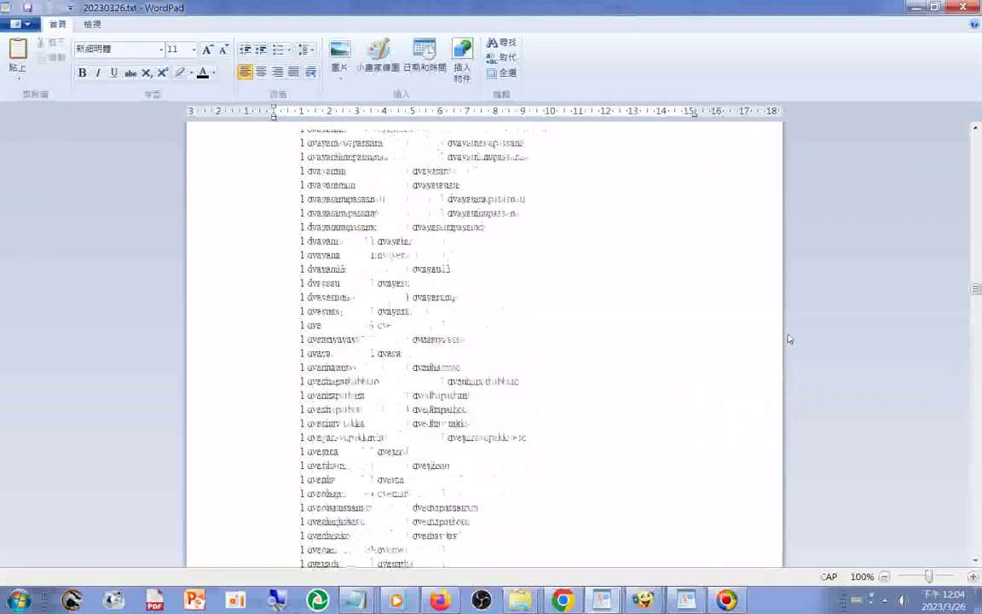
{"action": "scroll", "coordinate": [787, 334], "scroll_direction": "down", "scroll_amount": 10}
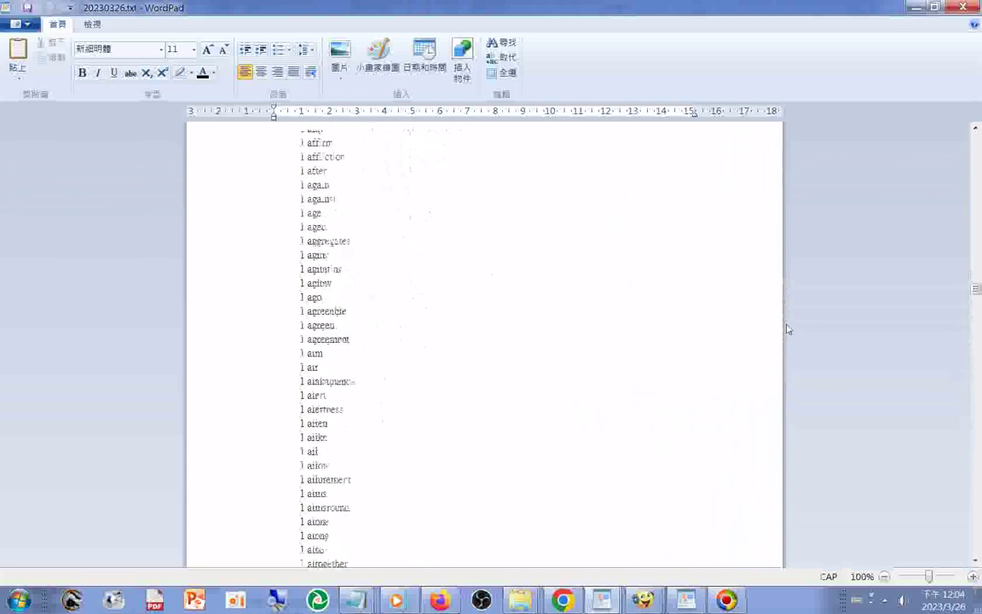
{"action": "scroll", "coordinate": [787, 330], "scroll_direction": "down", "scroll_amount": 2}
{"action": "scroll", "coordinate": [788, 327], "scroll_direction": "down", "scroll_amount": 8}
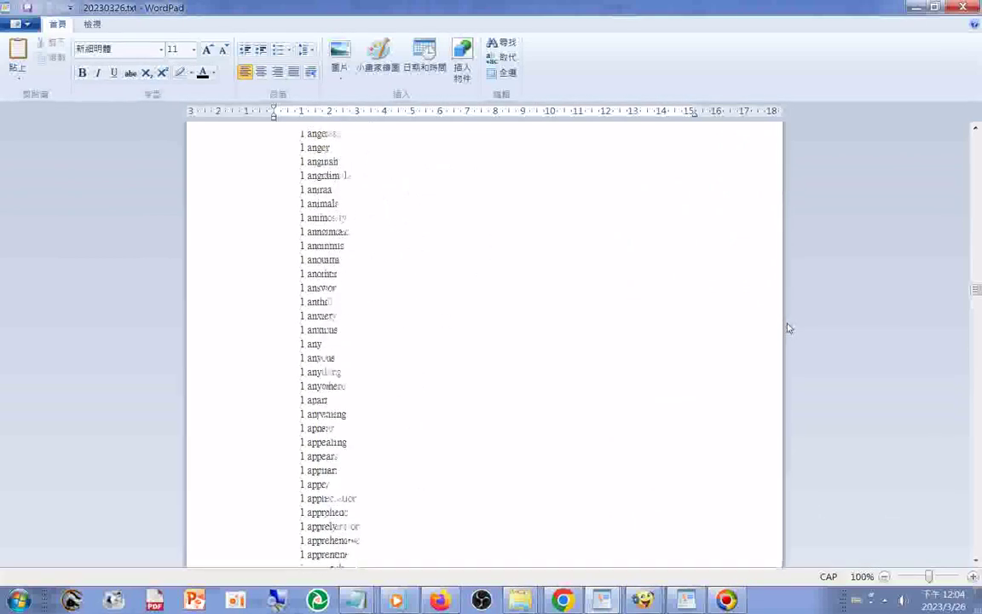
{"action": "scroll", "coordinate": [789, 328], "scroll_direction": "down", "scroll_amount": 8}
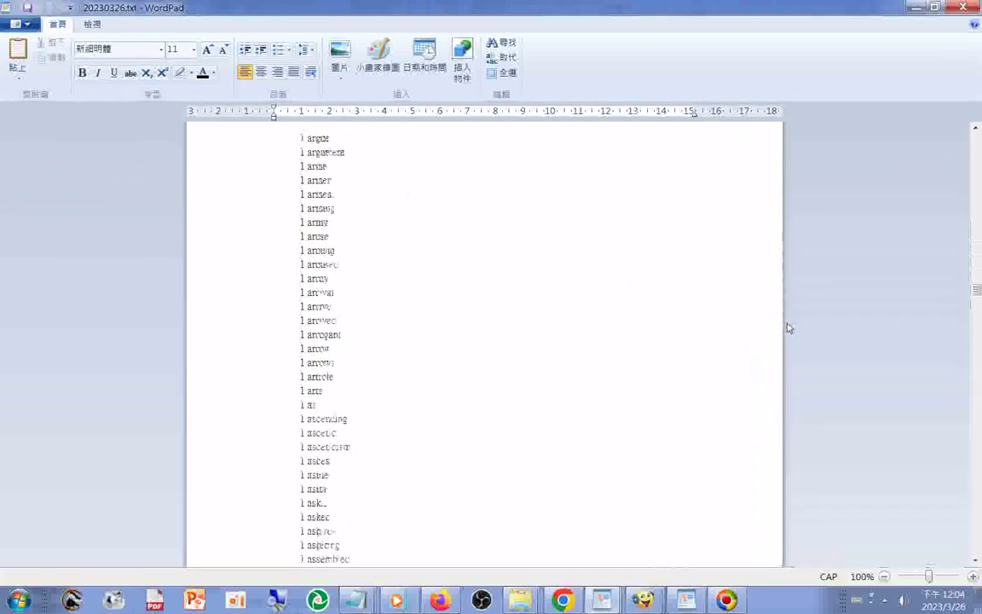
{"action": "scroll", "coordinate": [789, 328], "scroll_direction": "down", "scroll_amount": 15}
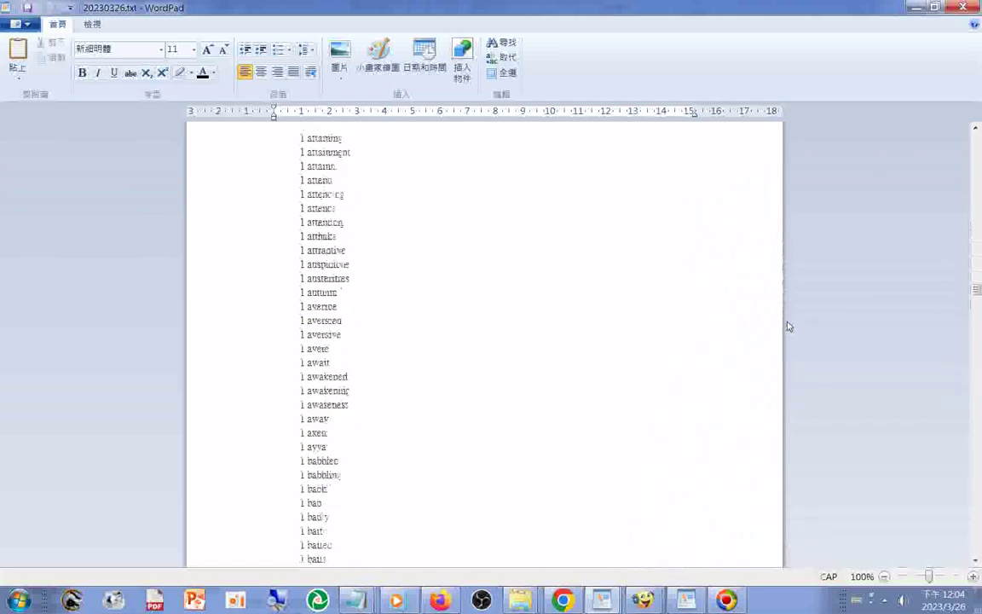
{"action": "scroll", "coordinate": [788, 324], "scroll_direction": "down", "scroll_amount": 3}
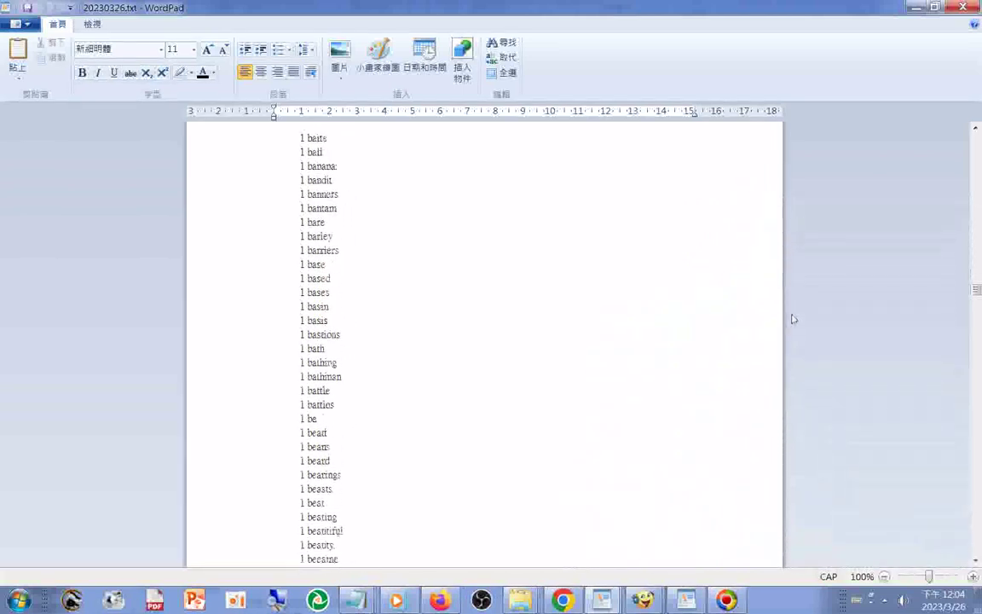
{"action": "scroll", "coordinate": [783, 335], "scroll_direction": "down", "scroll_amount": 3}
{"action": "scroll", "coordinate": [769, 312], "scroll_direction": "down", "scroll_amount": 2}
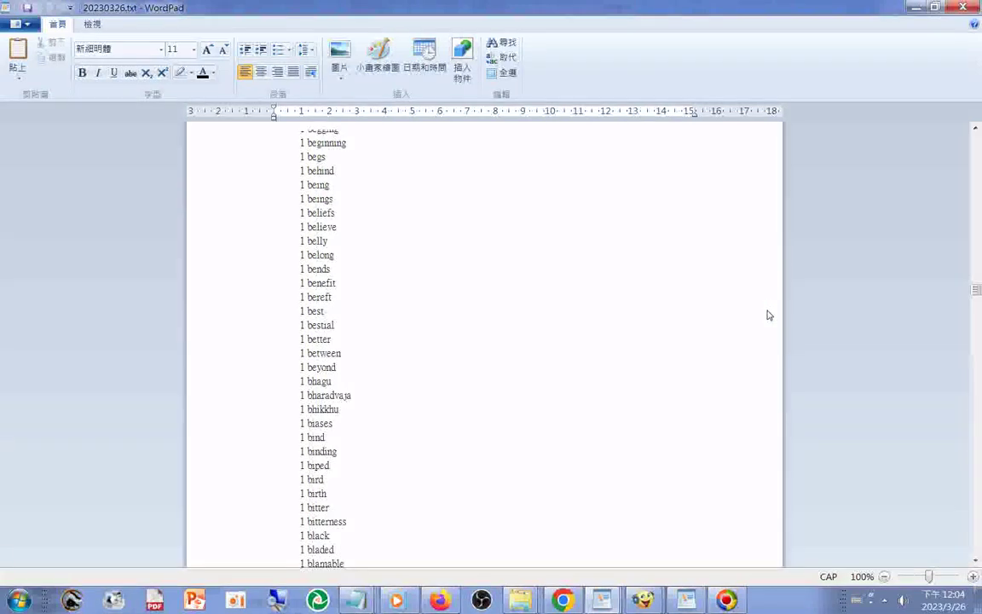